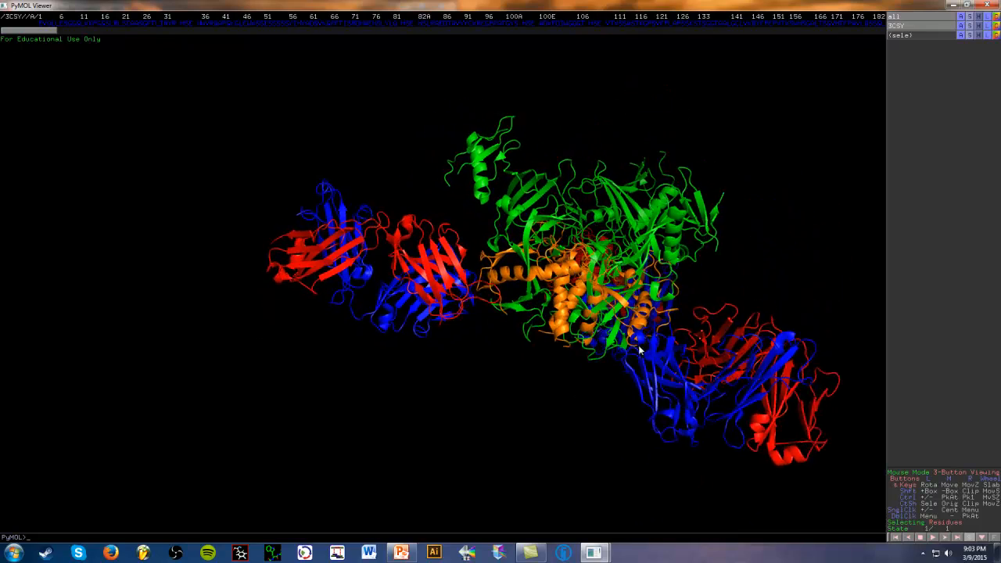
# Select arginine 98 of chain A near the orange chain and show it as sticks.
pyautogui.moveTo(547, 297); pyautogui.dragTo(514, 361, button='right')
pyautogui.moveTo(522, 331); pyautogui.dragTo(471, 304, button='middle')
pyautogui.moveTo(470, 304); pyautogui.dragTo(472, 308, button='right')
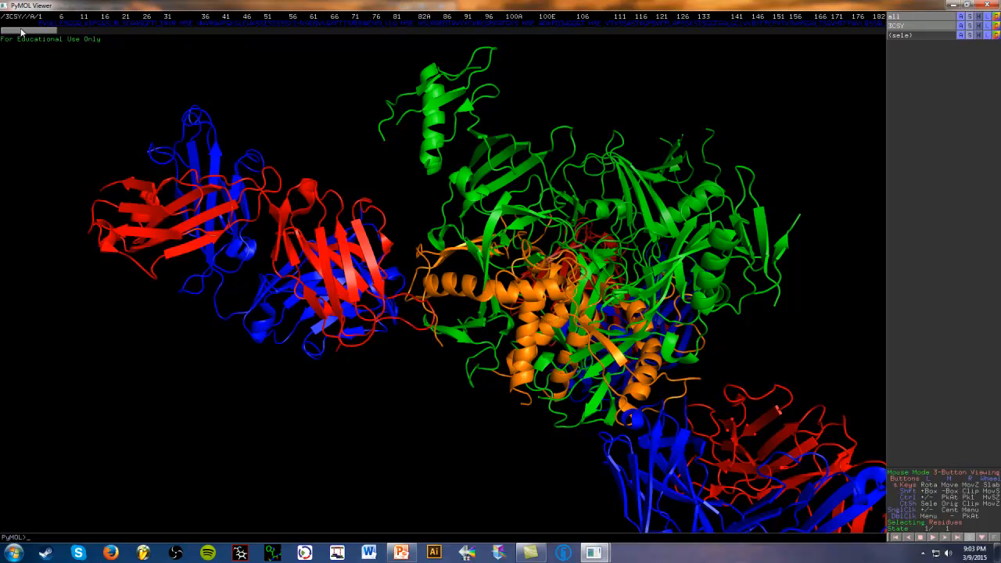
pyautogui.moveTo(21, 30); pyautogui.dragTo(45, 31)
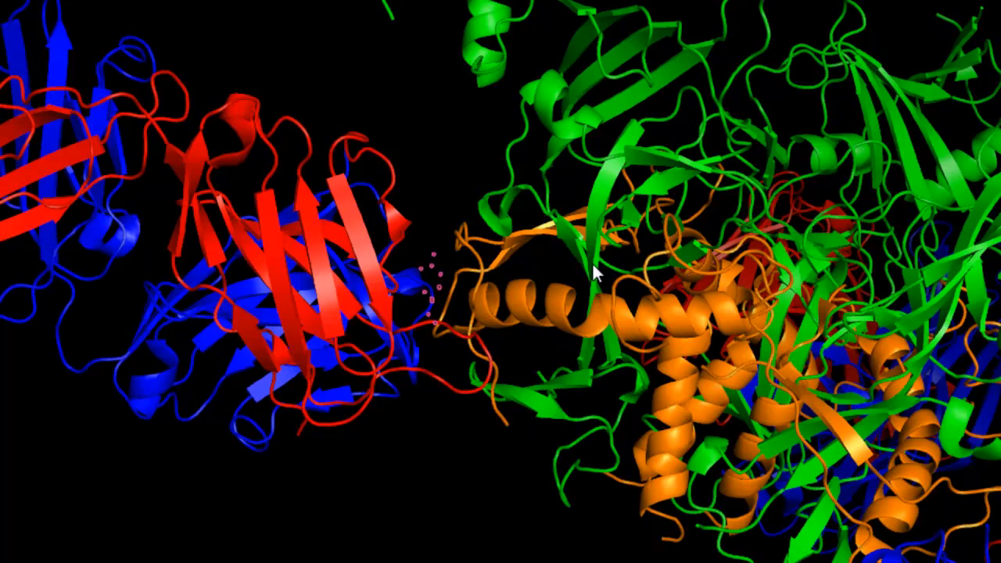
pyautogui.moveTo(516, 241); pyautogui.dragTo(537, 397, button='right')
pyautogui.moveTo(488, 272)
pyautogui.mouseDown(button='right')
pyautogui.moveTo(483, 319)
pyautogui.moveTo(472, 308)
pyautogui.moveTo(470, 324)
pyautogui.mouseUp(button='right')
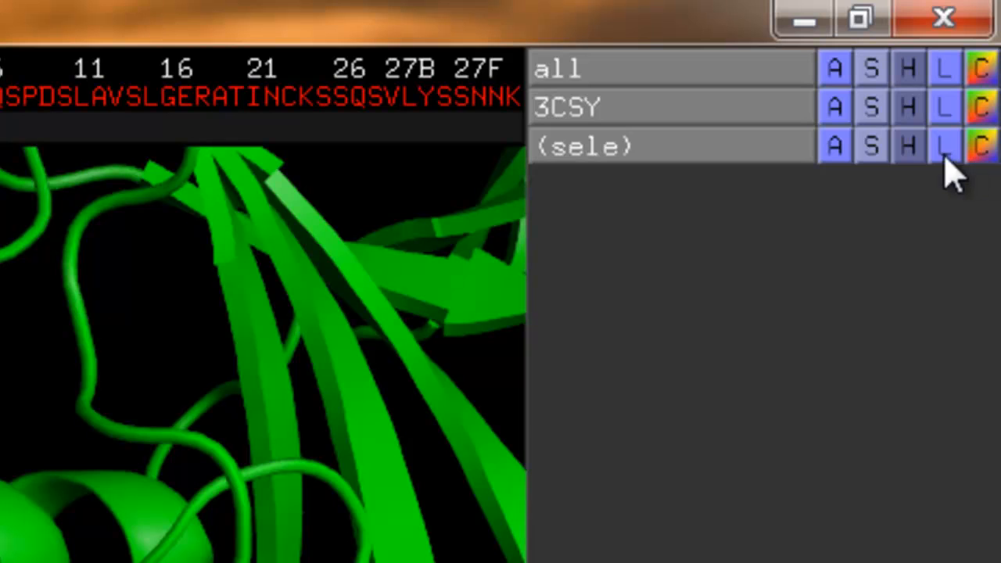
pyautogui.click(878, 151)
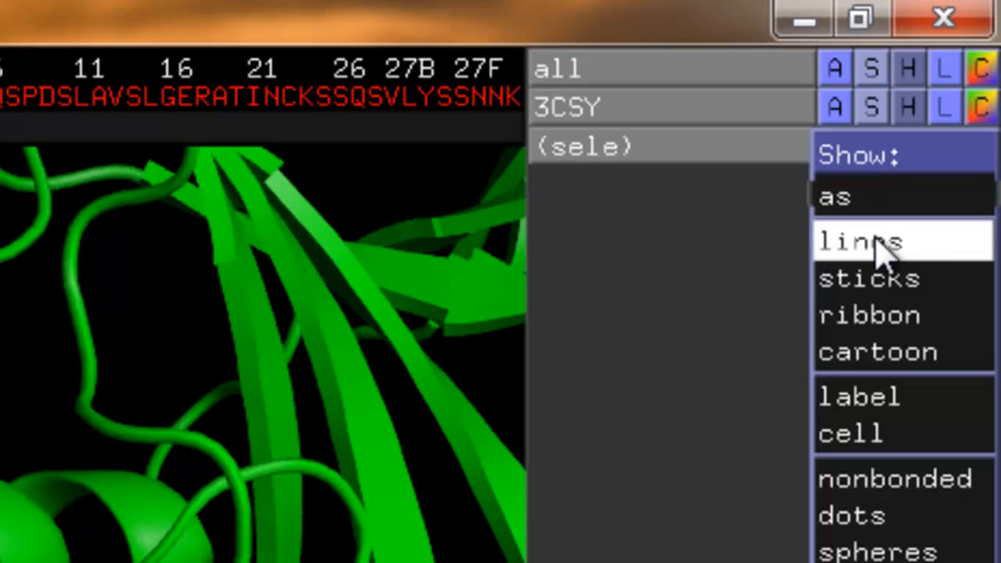
pyautogui.click(879, 283)
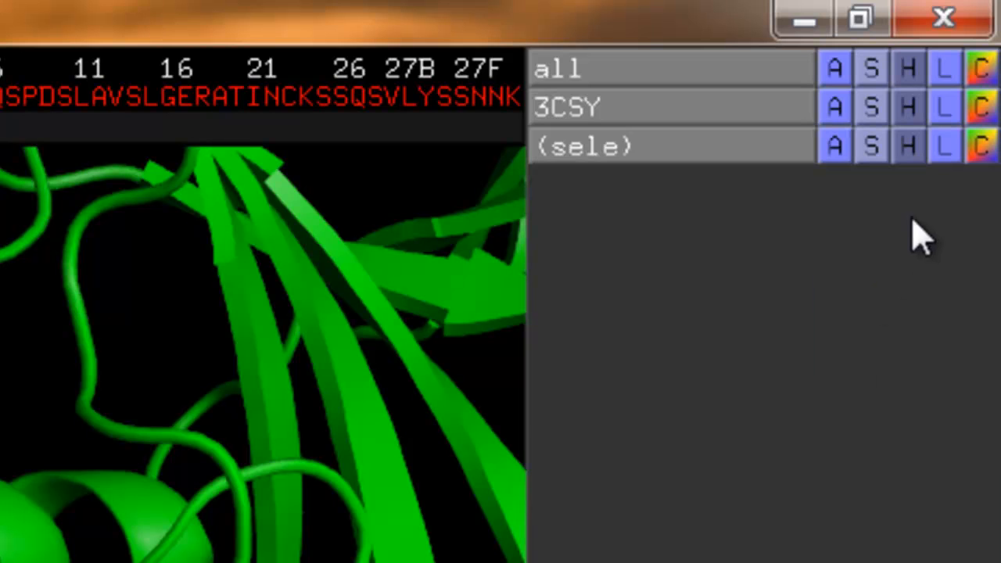
# Color the selected arginine by element with green carbons and clear the selection.
pyautogui.click(984, 149)
pyautogui.moveTo(975, 196)
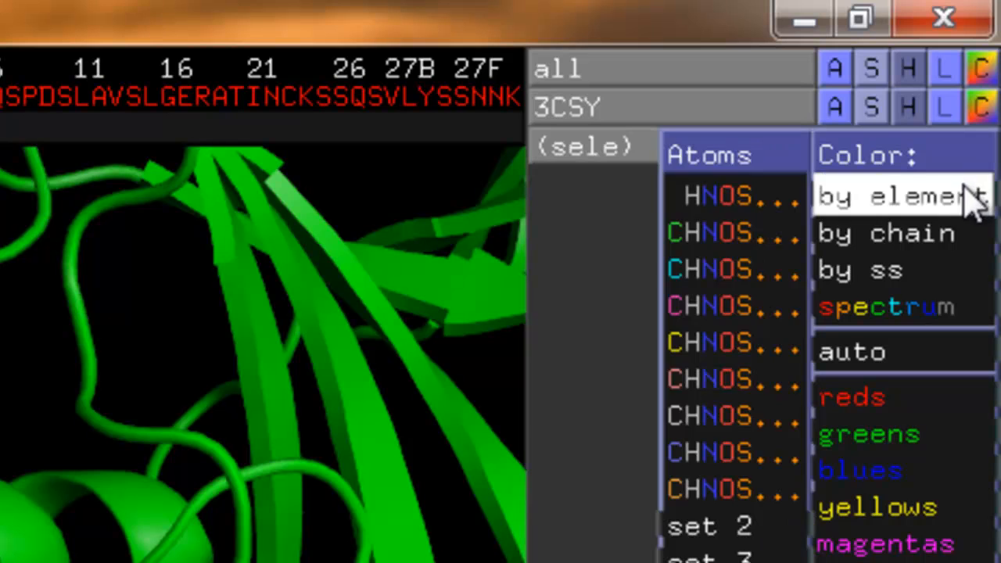
pyautogui.click(737, 232)
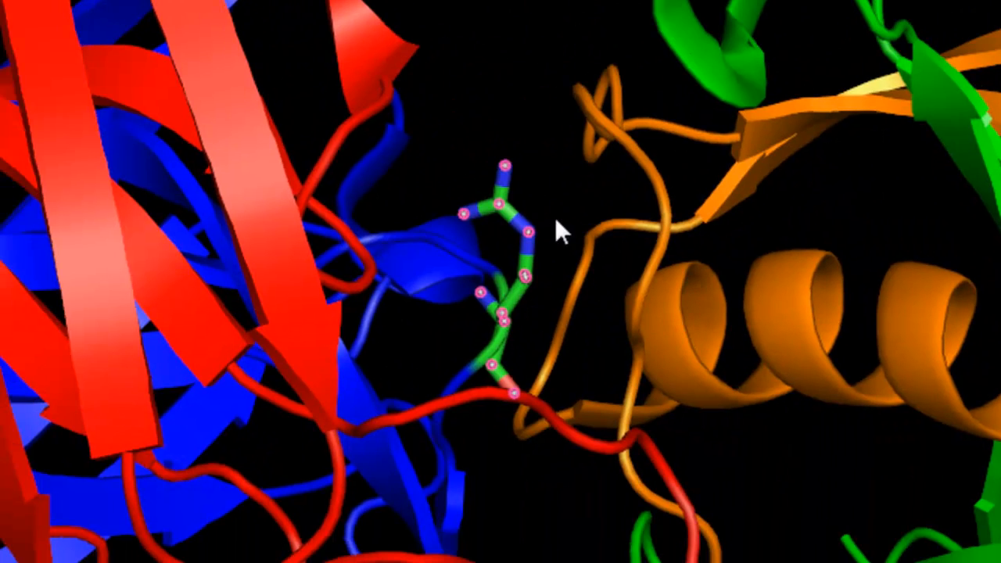
pyautogui.click(564, 221)
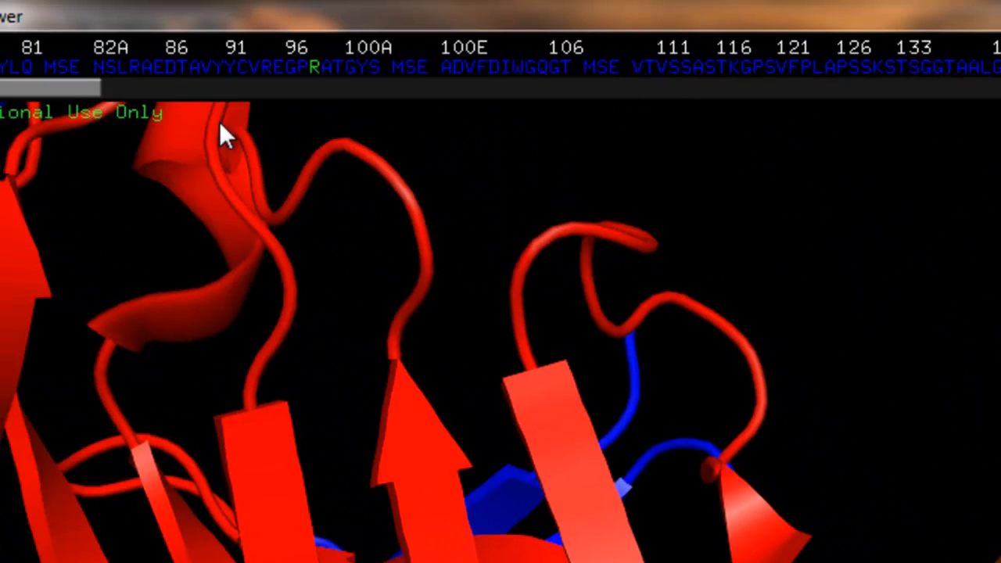
# Show glutamine 508 and proline 509 of chain J as sticks, colored by element with green carbons.
pyautogui.moveTo(84, 87); pyautogui.dragTo(964, 90)
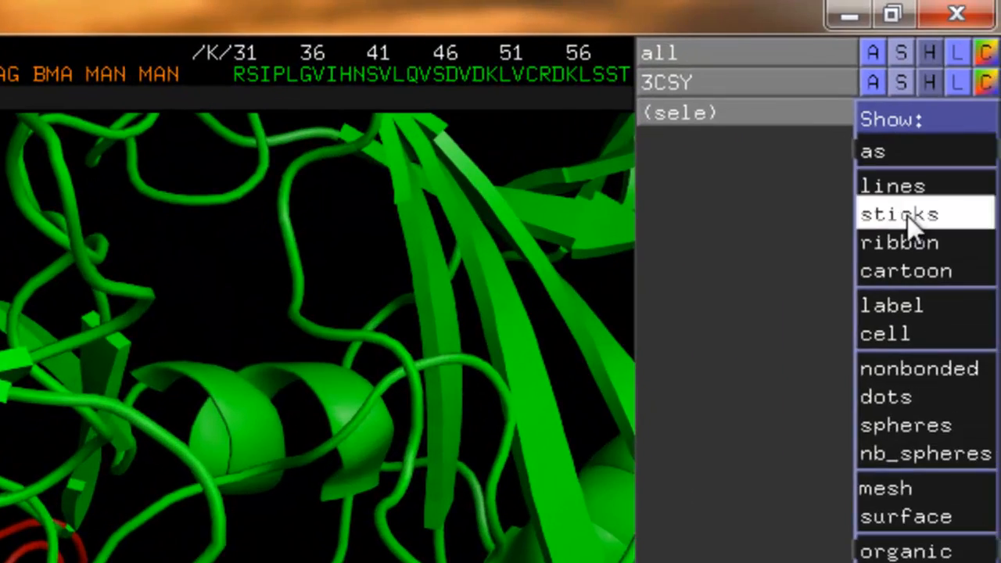
pyautogui.click(907, 216)
pyautogui.click(983, 113)
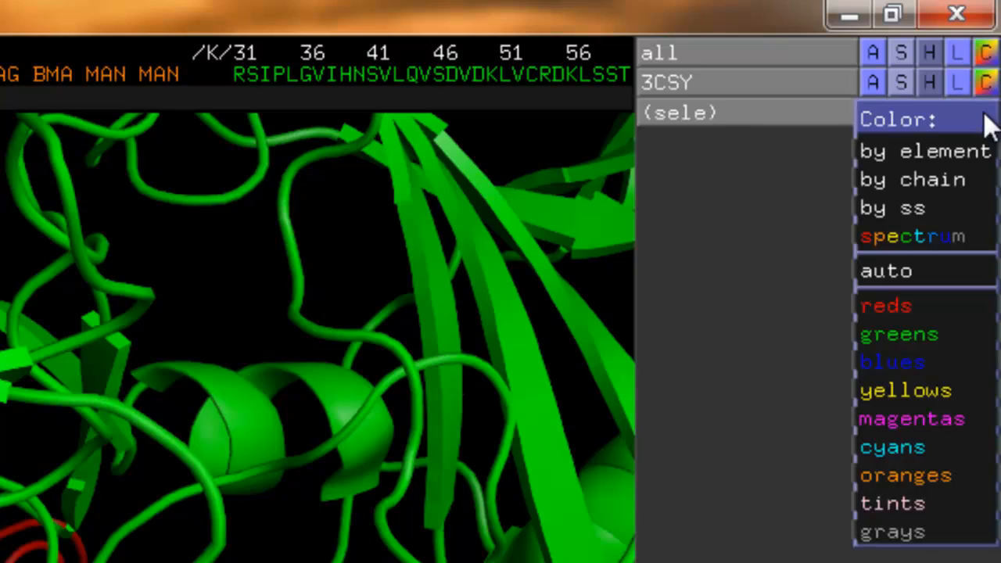
pyautogui.moveTo(979, 155)
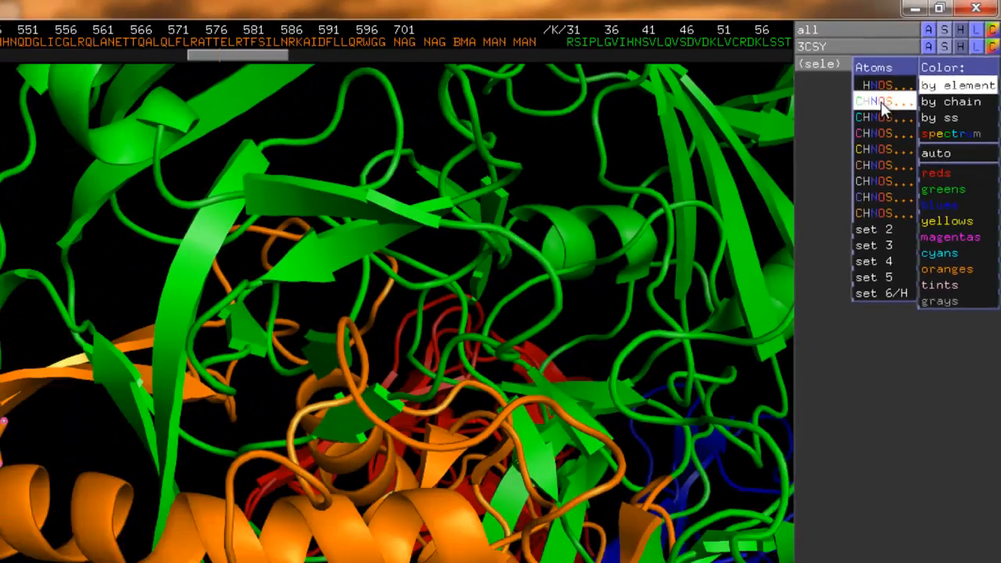
pyautogui.click(820, 167)
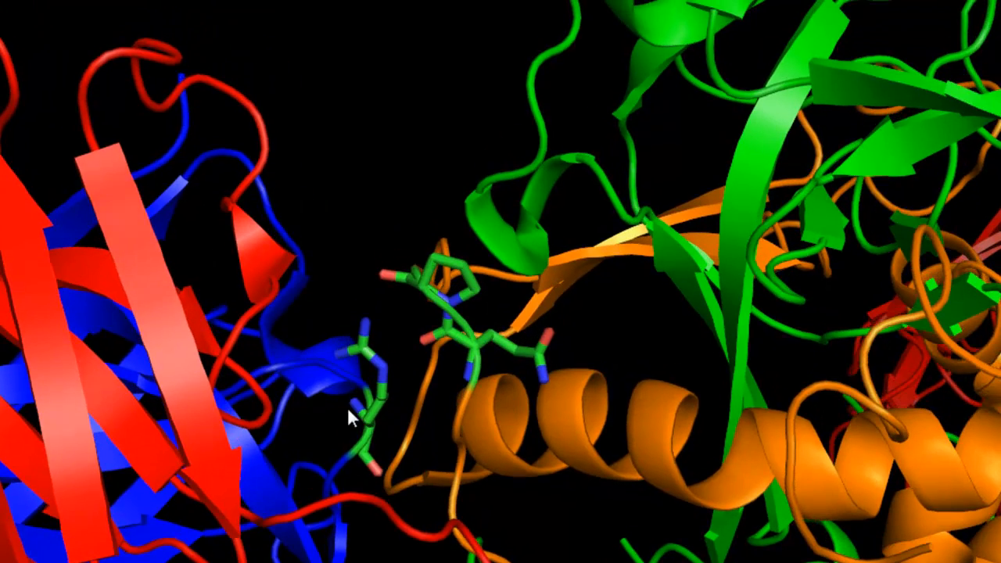
# Examine the interface between the arginine stick and the glutamine and proline sticks up close from the opposite side.
pyautogui.moveTo(347, 407); pyautogui.dragTo(931, 370)
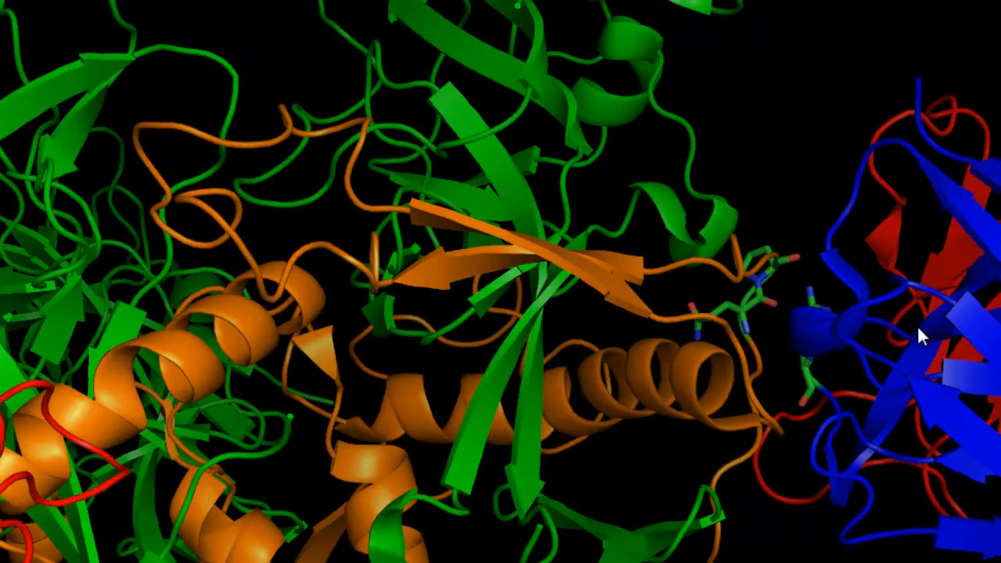
pyautogui.moveTo(909, 298); pyautogui.dragTo(689, 314, button='middle')
pyautogui.moveTo(691, 313); pyautogui.dragTo(703, 524, button='right')
pyautogui.moveTo(695, 373); pyautogui.dragTo(686, 315)
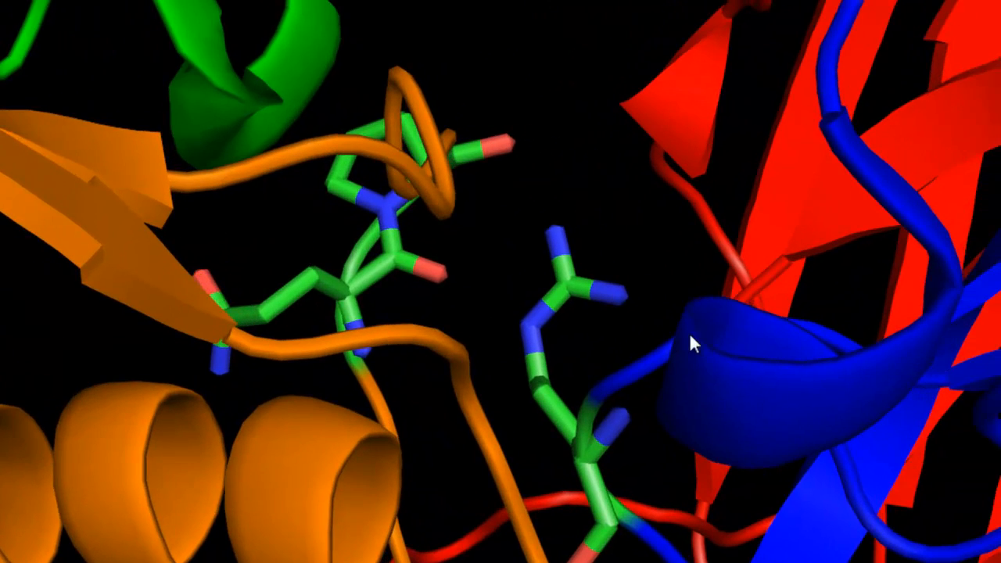
pyautogui.moveTo(686, 315); pyautogui.dragTo(690, 378, button='right')
pyautogui.moveTo(578, 289); pyautogui.dragTo(682, 358, button='middle')
pyautogui.moveTo(296, 240); pyautogui.dragTo(543, 245, button='middle')
pyautogui.moveTo(654, 273); pyautogui.dragTo(441, 364, button='middle')
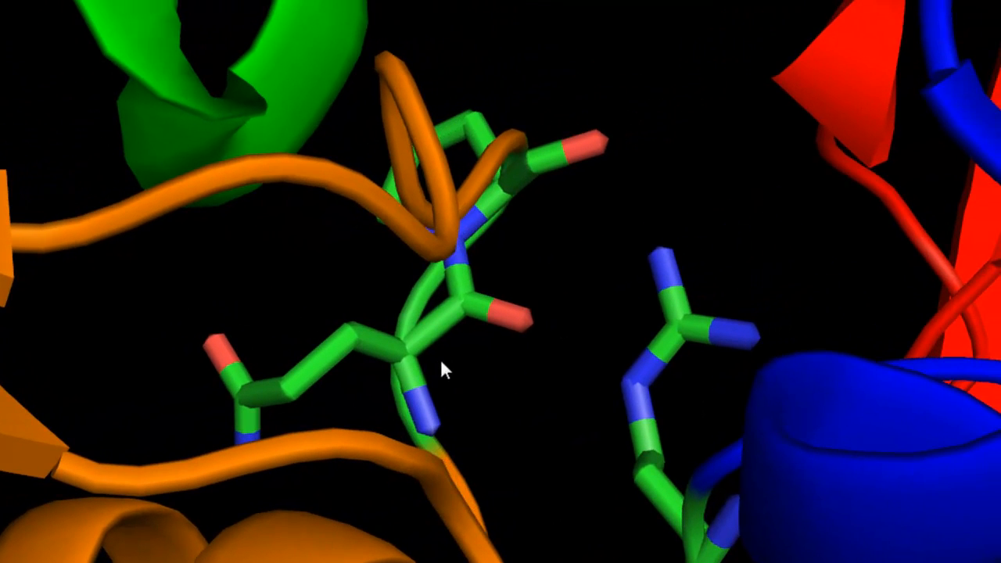
pyautogui.moveTo(885, 368); pyautogui.dragTo(912, 362)
pyautogui.moveTo(757, 391); pyautogui.dragTo(780, 454, button='right')
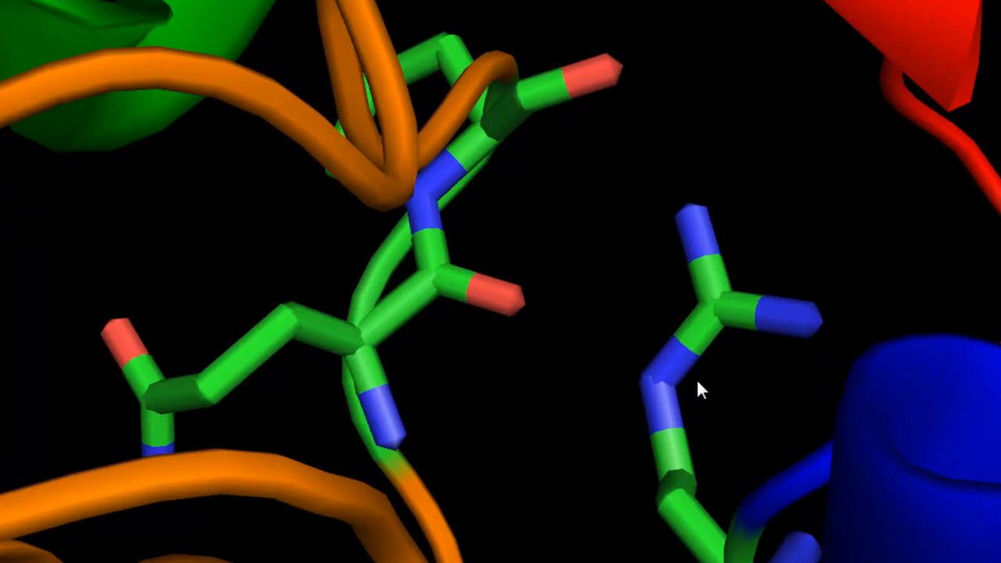
# Pick the arginine, proline and glutamine residues to identify them, and clear the selection.
pyautogui.click(669, 368)
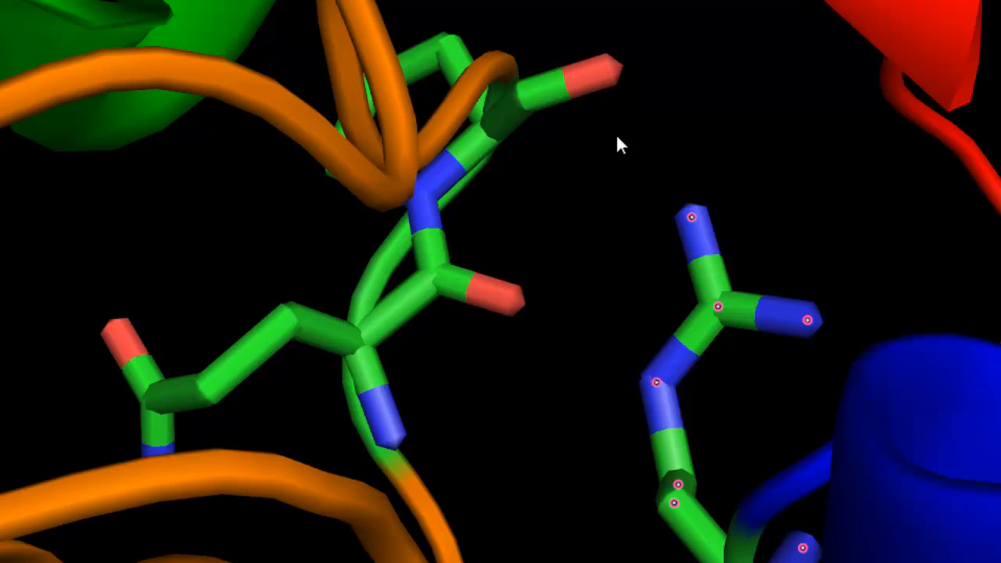
pyautogui.click(593, 72)
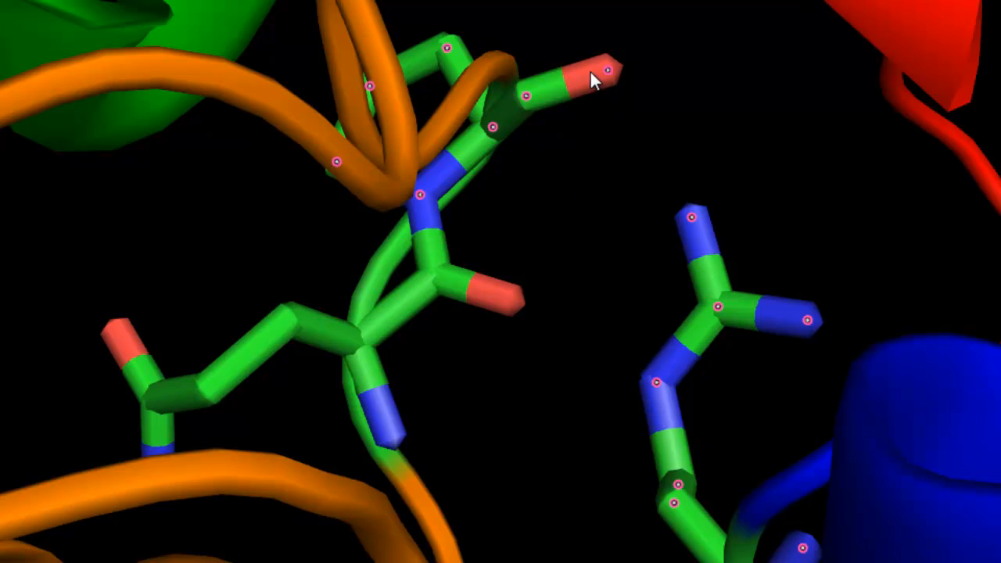
pyautogui.click(270, 329)
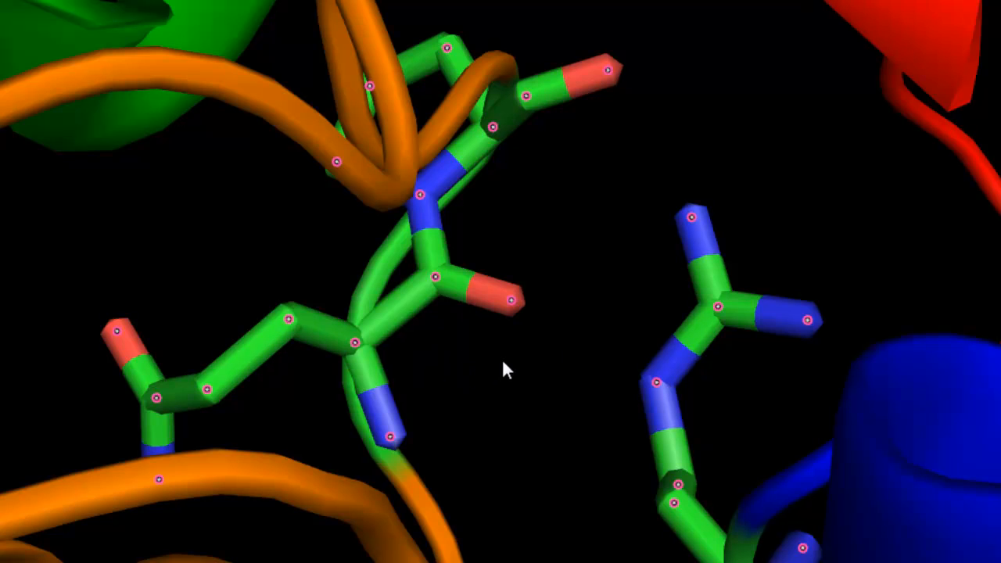
pyautogui.click(553, 347)
# Measure the distances from the arginine's upper terminal nitrogen to the backbone oxygens of the proline and the glutamine with the Measurement wizard.
pyautogui.moveTo(472, 240); pyautogui.dragTo(459, 383)
pyautogui.moveTo(457, 375); pyautogui.dragTo(452, 357, button='middle')
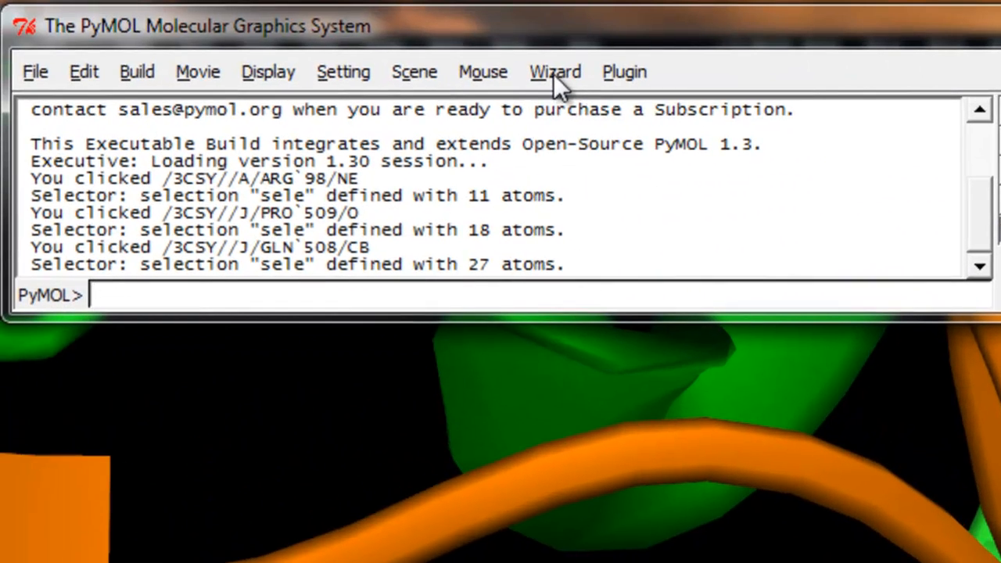
pyautogui.click(555, 73)
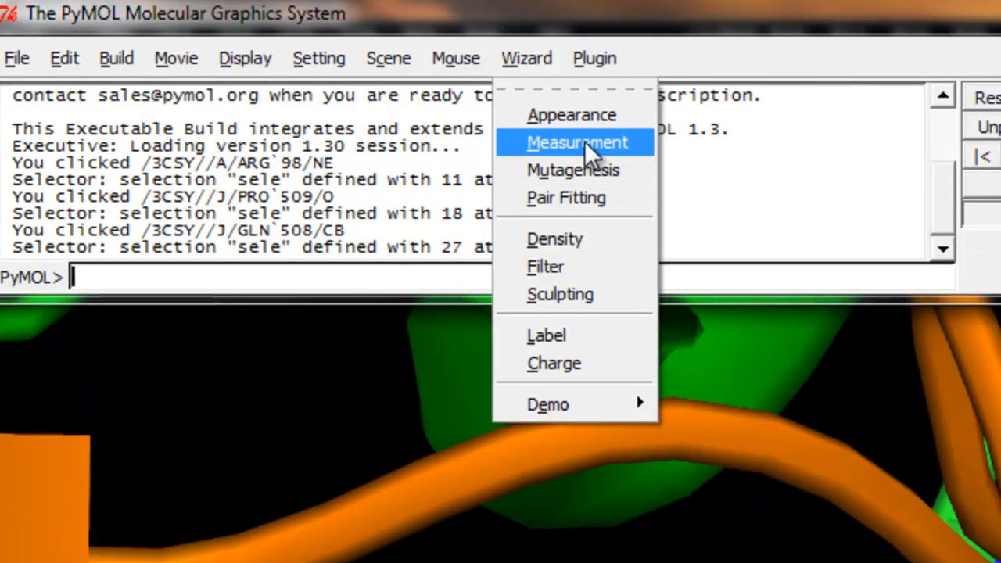
pyautogui.click(608, 158)
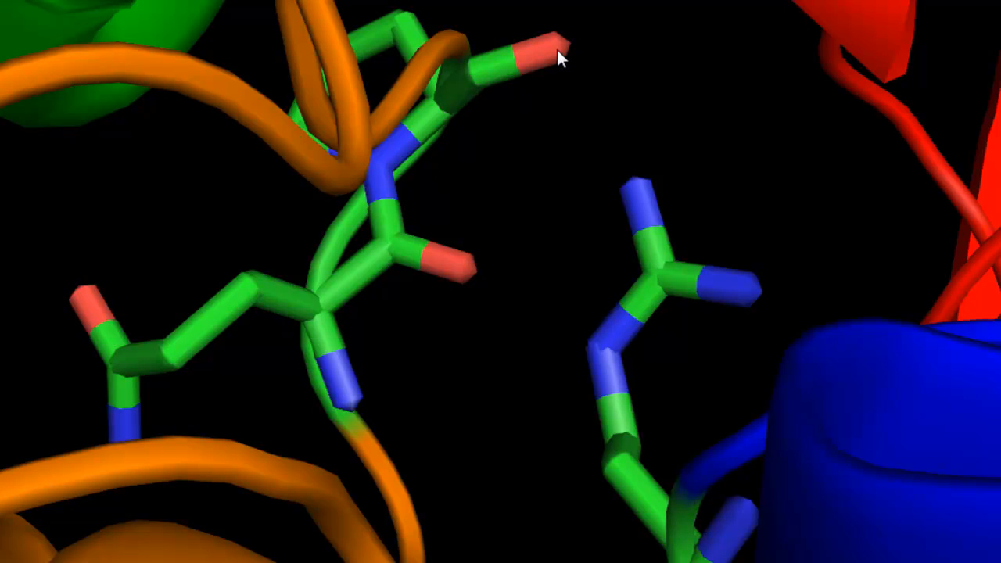
pyautogui.click(633, 191)
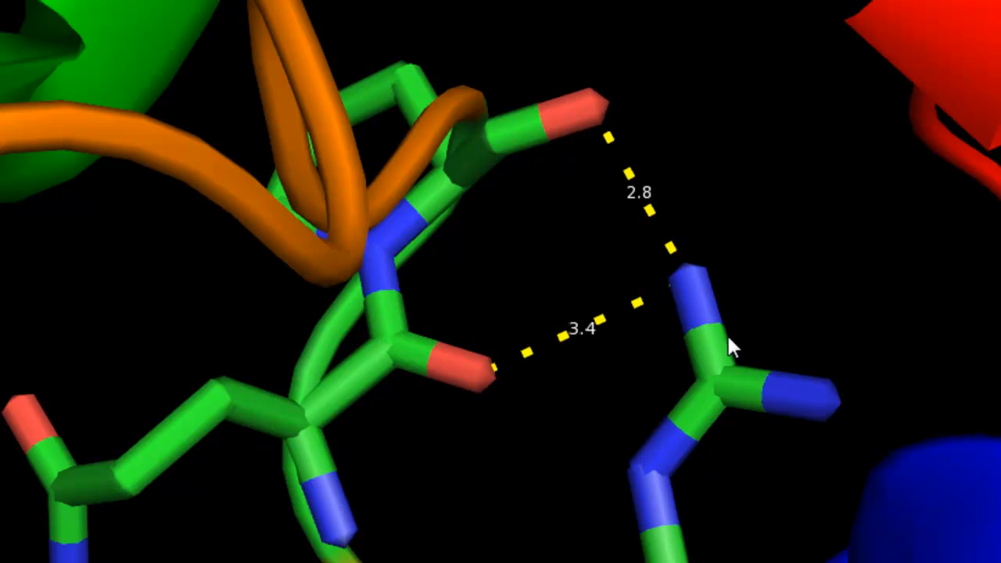
pyautogui.moveTo(764, 211); pyautogui.dragTo(775, 283, button='right')
pyautogui.moveTo(748, 359); pyautogui.dragTo(744, 382, button='middle')
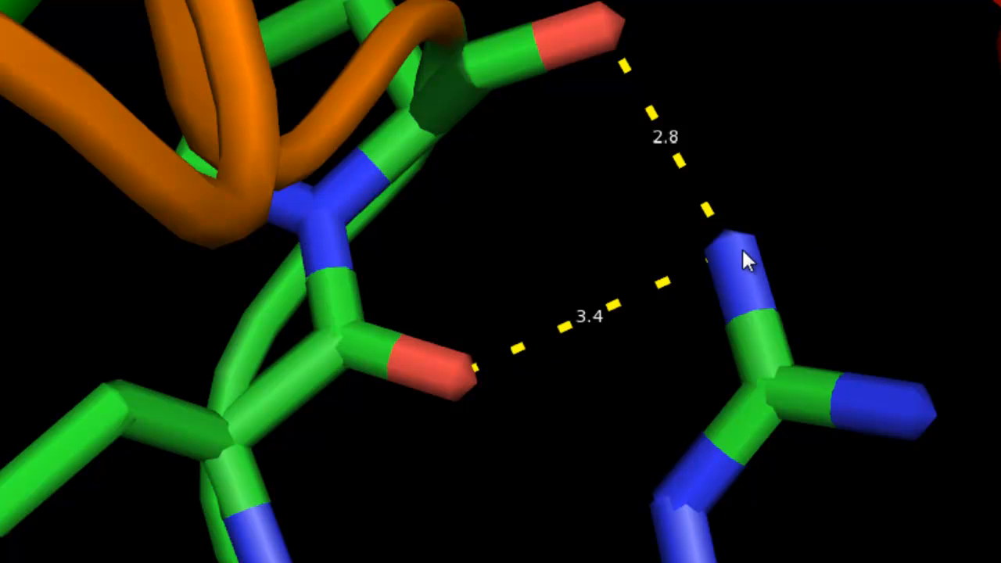
pyautogui.moveTo(783, 414); pyautogui.dragTo(777, 438, button='middle')
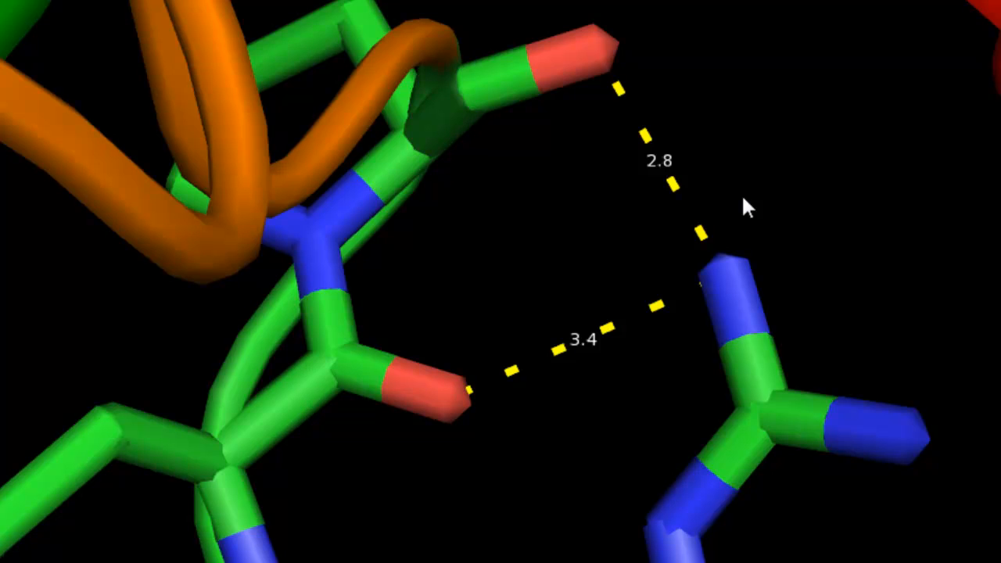
pyautogui.moveTo(772, 173)
pyautogui.mouseDown()
pyautogui.moveTo(763, 236)
pyautogui.moveTo(778, 160)
pyautogui.mouseUp()
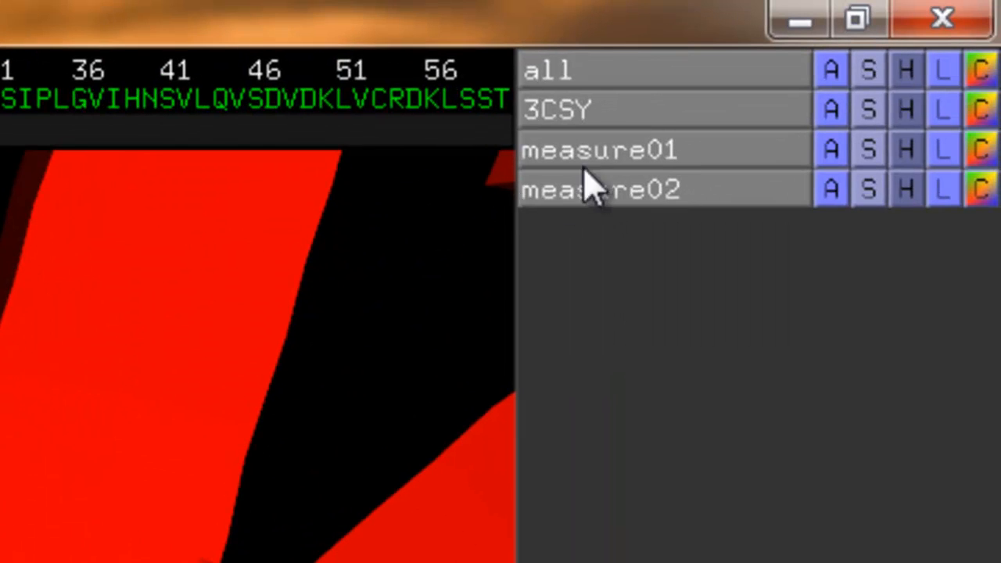
# Hide both distance measurements and find the arginine's polar contacts to any atoms.
pyautogui.click(597, 153)
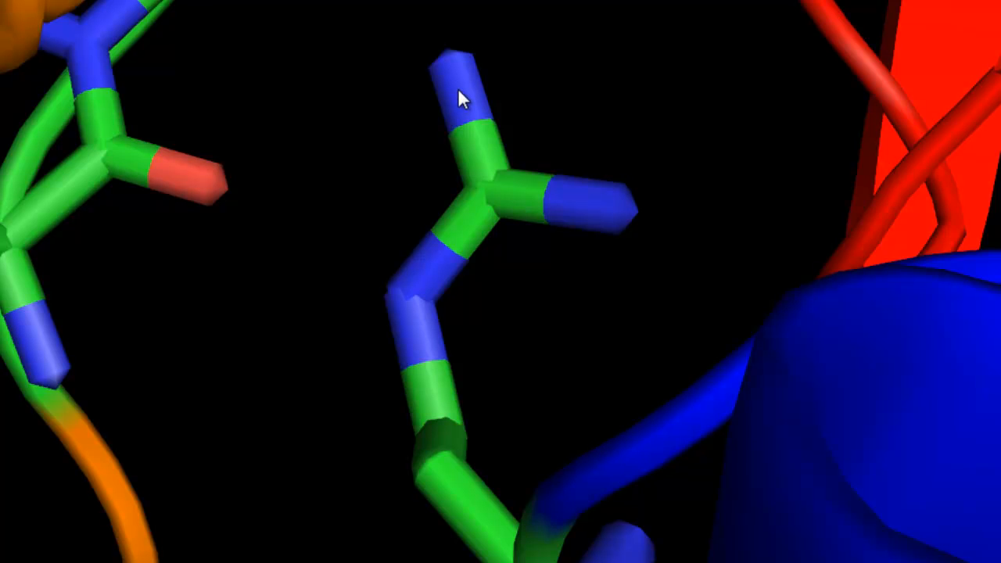
pyautogui.click(458, 91)
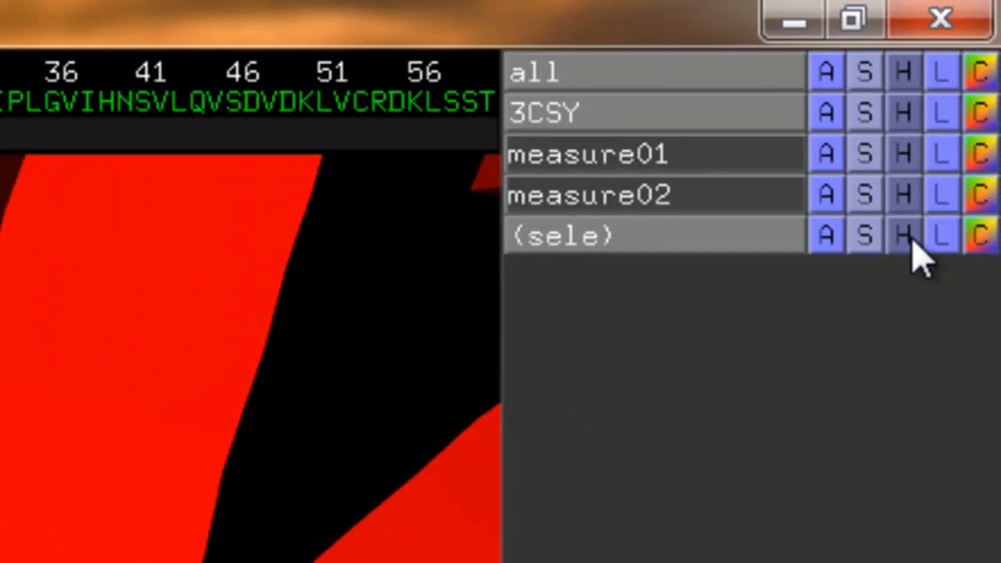
pyautogui.click(828, 237)
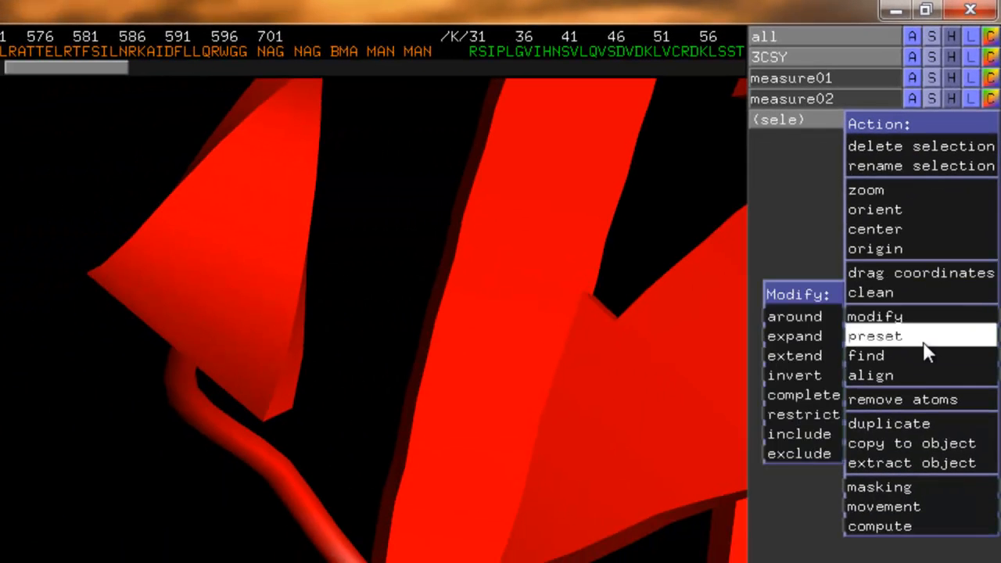
pyautogui.moveTo(904, 361)
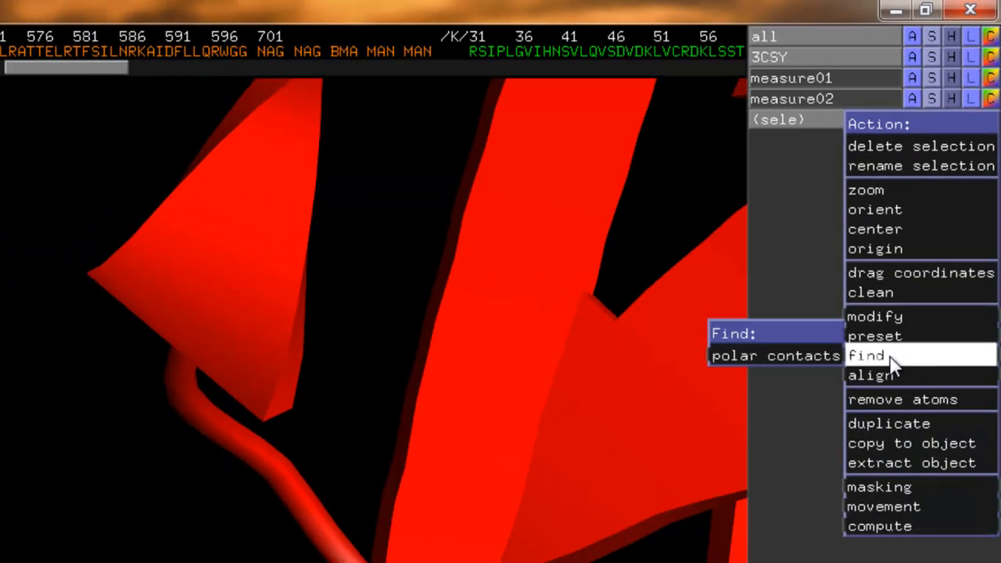
pyautogui.moveTo(724, 355)
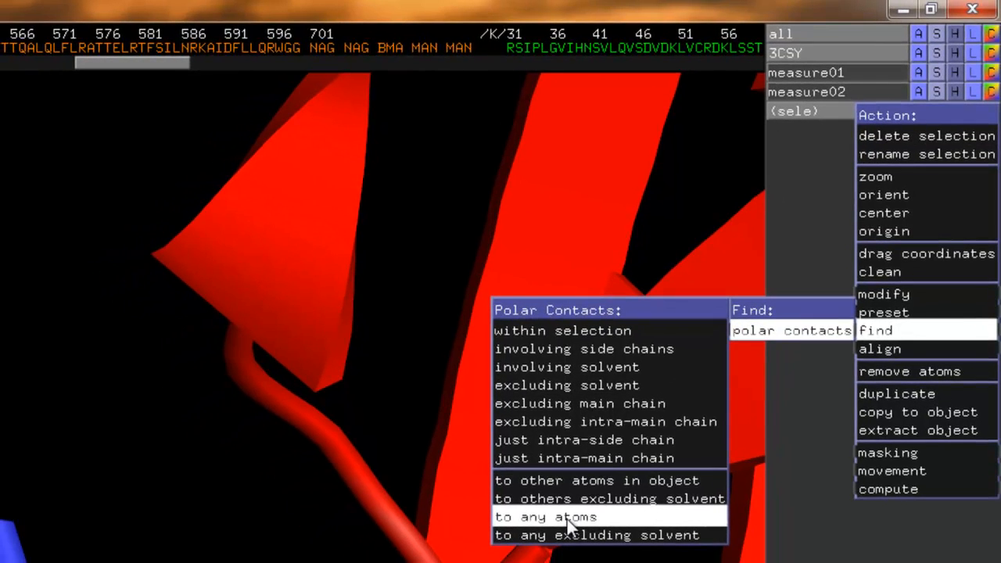
pyautogui.click(567, 521)
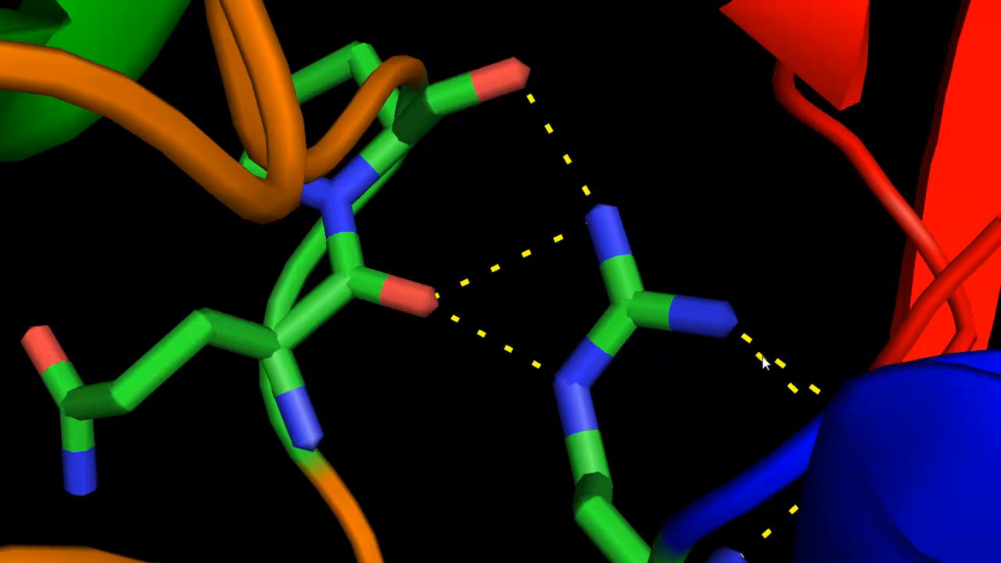
pyautogui.moveTo(767, 355); pyautogui.dragTo(750, 209, button='middle')
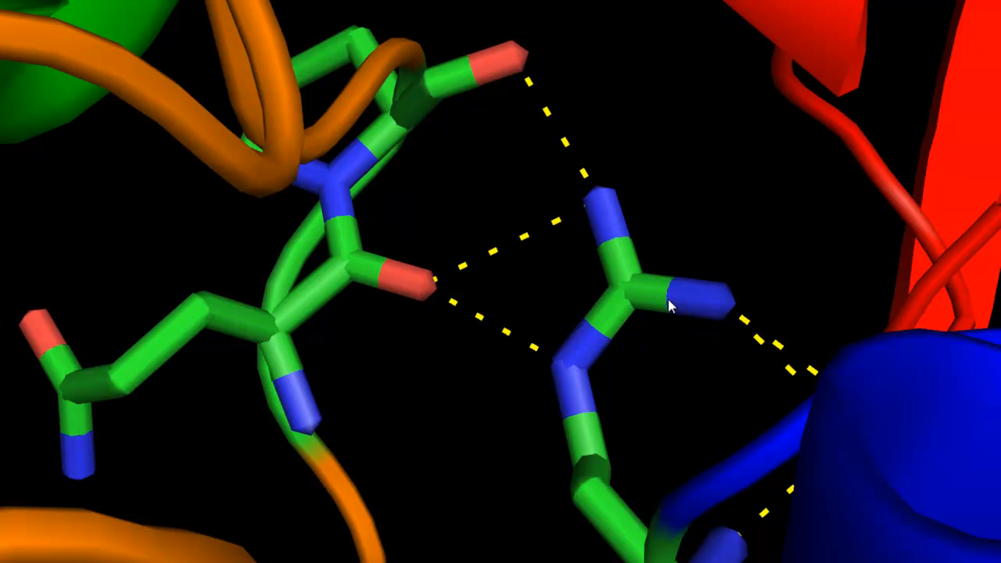
pyautogui.moveTo(725, 363); pyautogui.dragTo(712, 263)
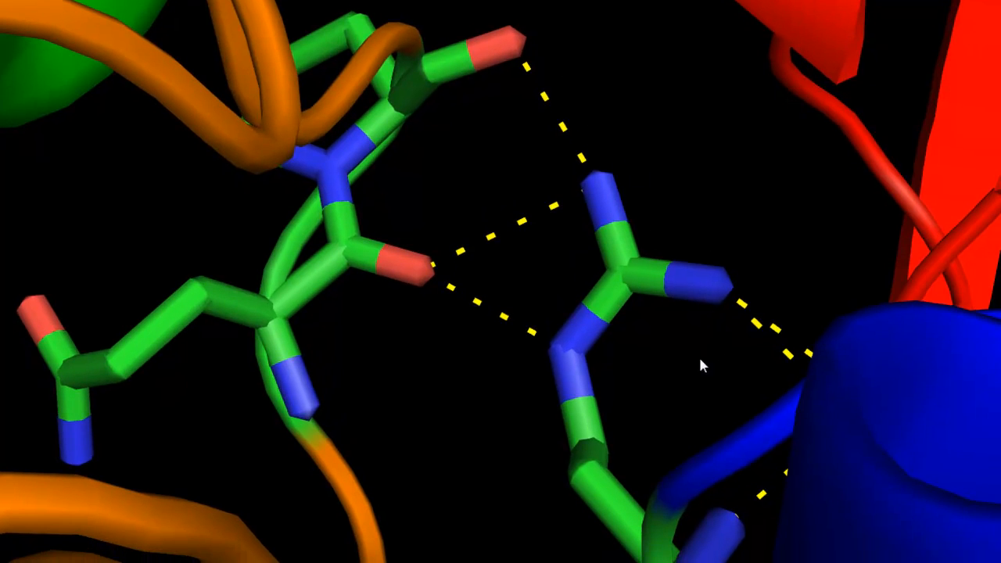
pyautogui.moveTo(871, 403); pyautogui.dragTo(817, 358)
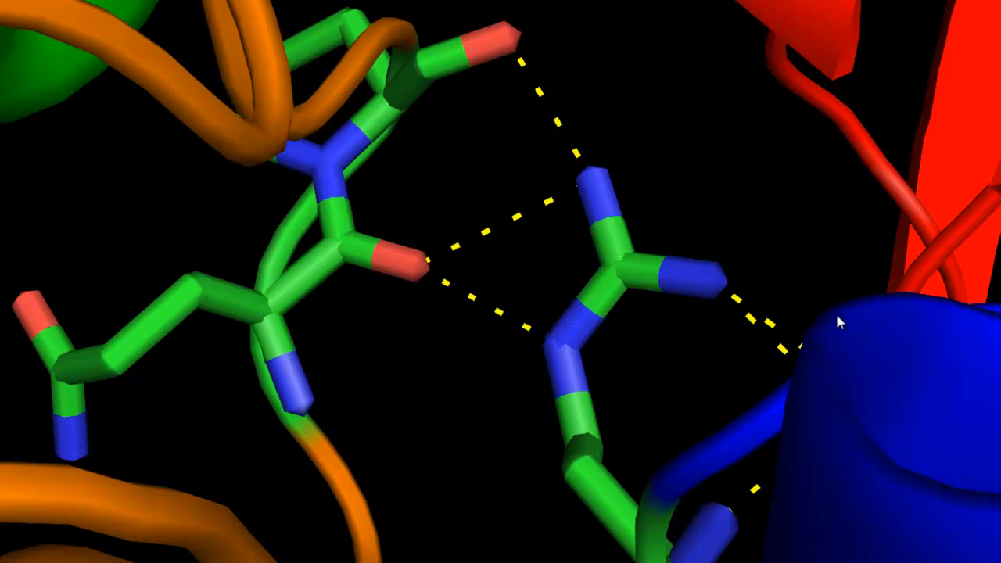
# Examine the space between the arginine side chain and the glutamine and proline sticks, both up close and within the wider interface.
pyautogui.moveTo(677, 396); pyautogui.dragTo(717, 465)
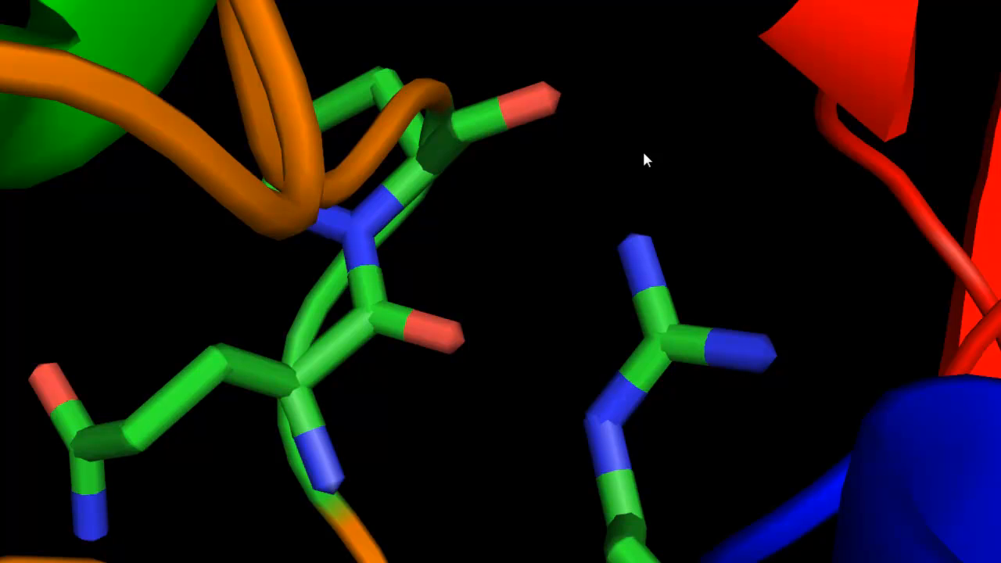
pyautogui.moveTo(642, 161); pyautogui.dragTo(579, 143)
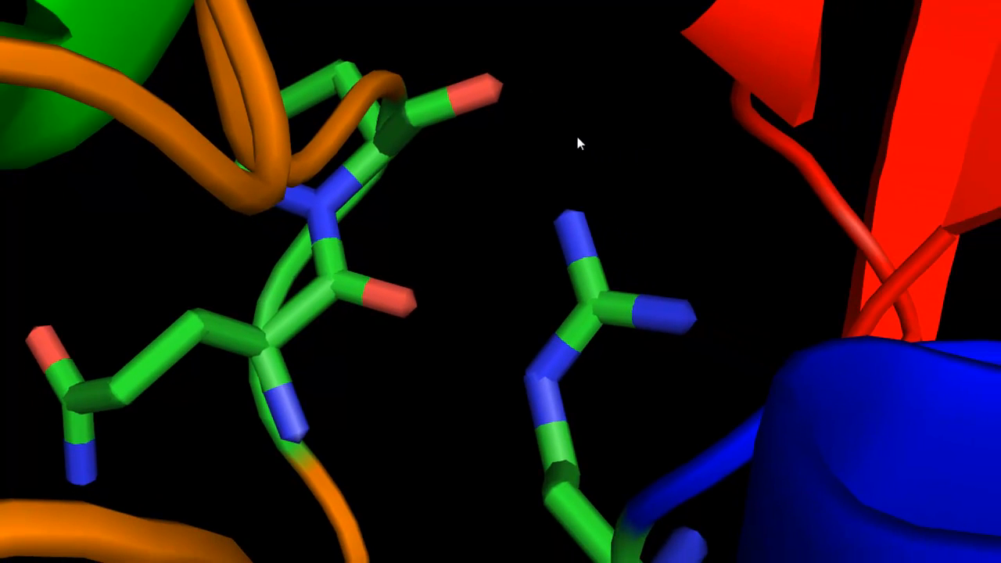
pyautogui.click(597, 324)
pyautogui.click(512, 283)
pyautogui.moveTo(530, 291); pyautogui.dragTo(553, 244)
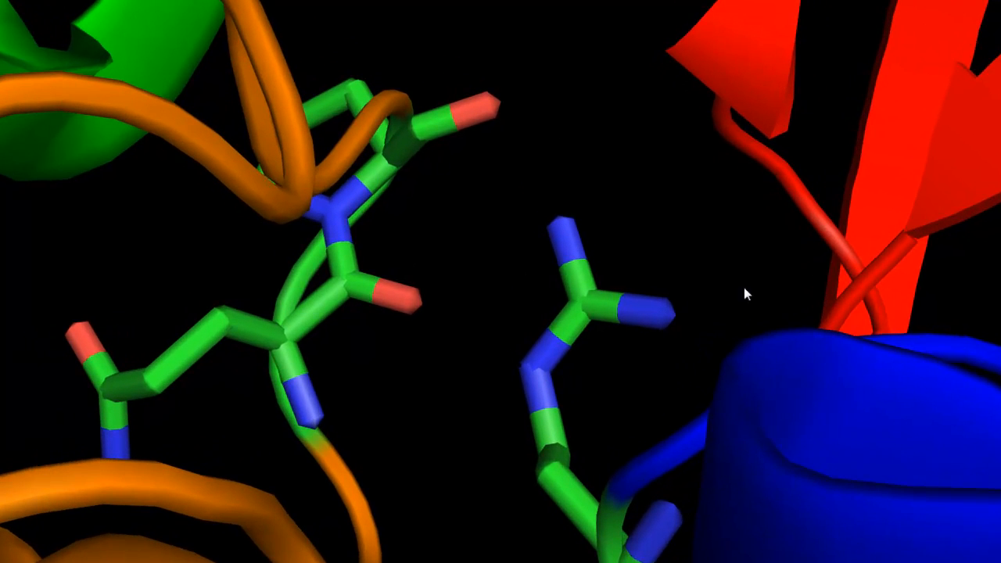
pyautogui.moveTo(477, 282); pyautogui.dragTo(490, 132, button='right')
pyautogui.moveTo(480, 313); pyautogui.dragTo(490, 247, button='right')
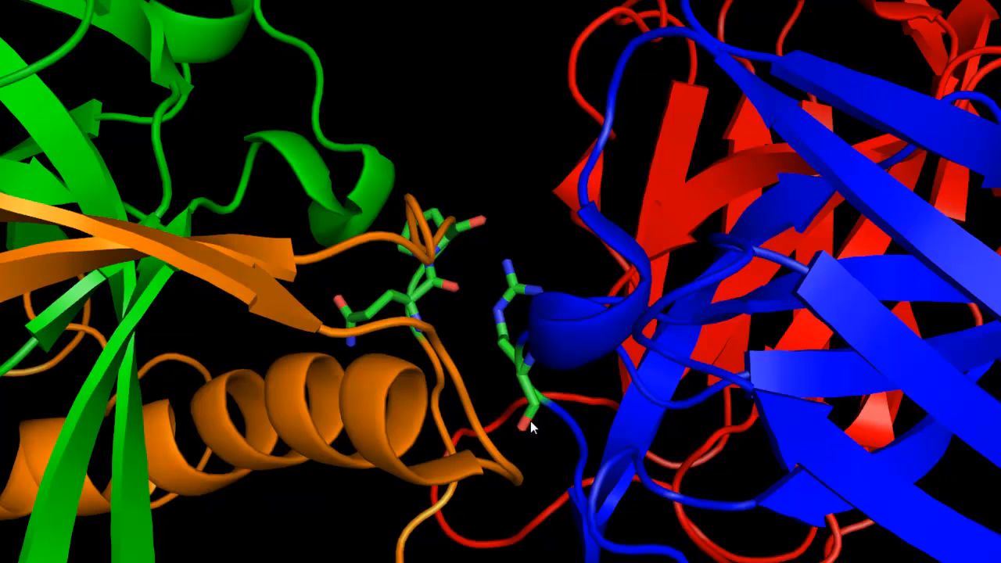
pyautogui.moveTo(535, 377); pyautogui.dragTo(529, 373, button='right')
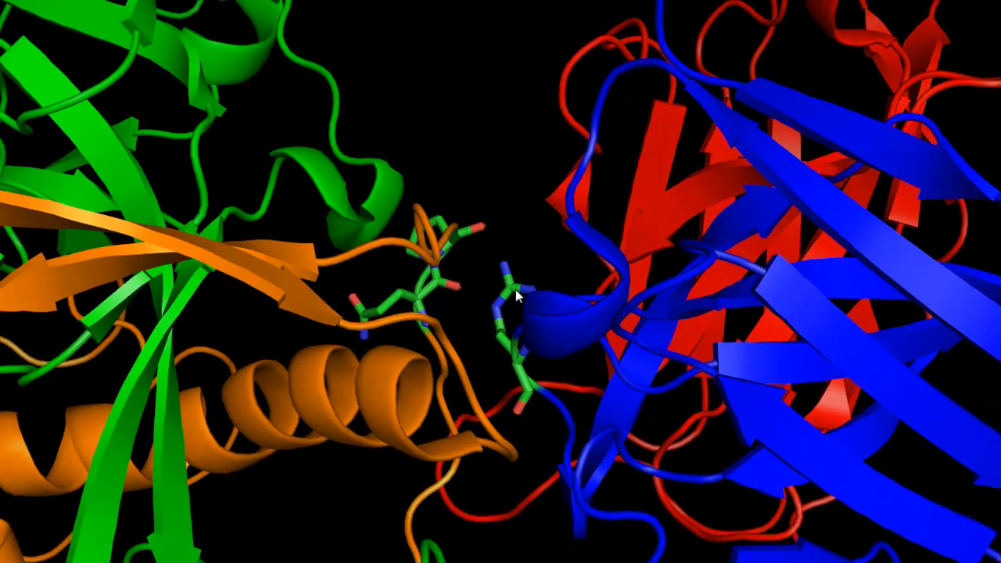
pyautogui.moveTo(490, 280); pyautogui.dragTo(495, 331, button='right')
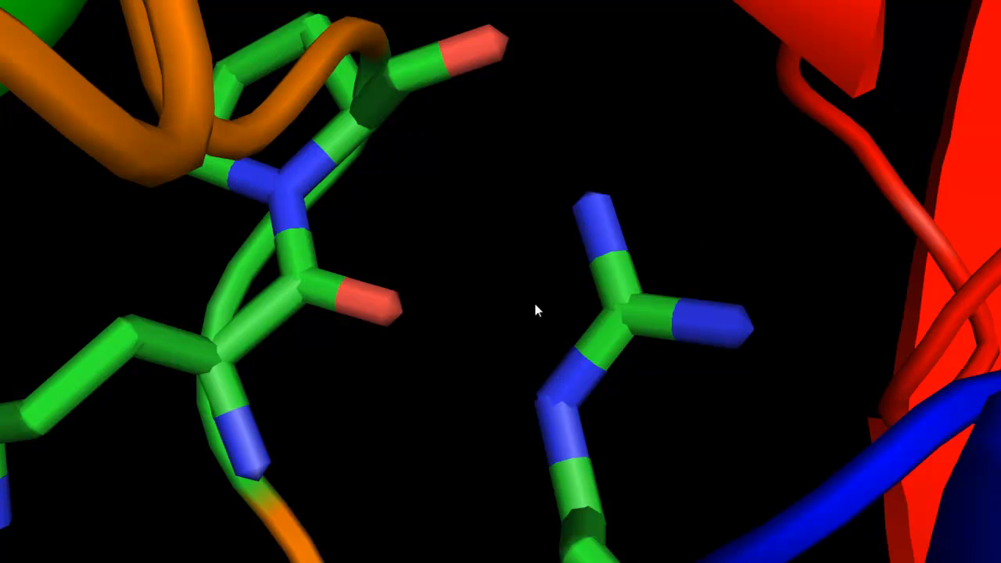
pyautogui.moveTo(563, 92); pyautogui.dragTo(508, 323, button='middle')
pyautogui.moveTo(479, 397); pyautogui.dragTo(447, 431, button='right')
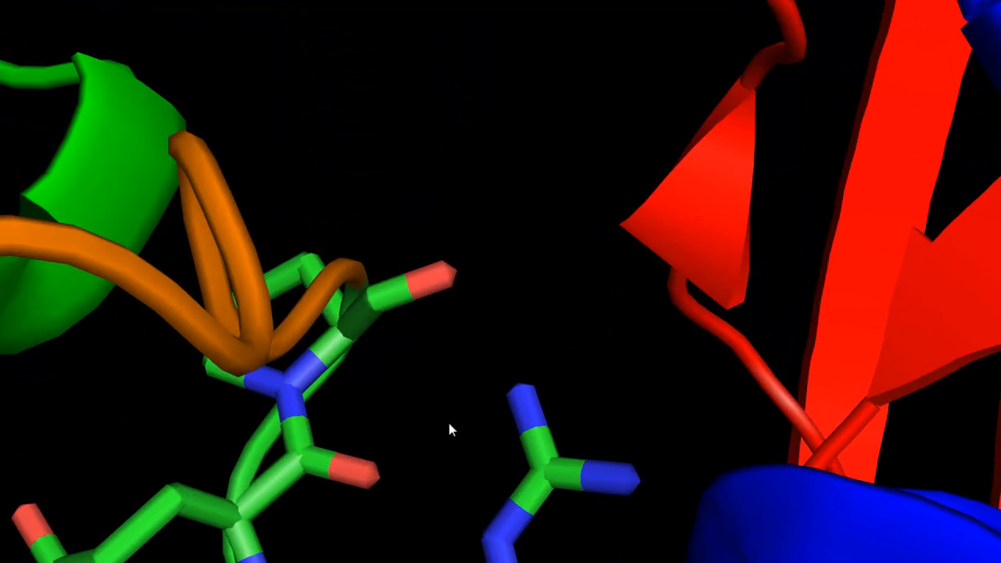
pyautogui.moveTo(447, 419); pyautogui.dragTo(495, 271, button='middle')
pyautogui.moveTo(309, 365); pyautogui.dragTo(224, 83, button='middle')
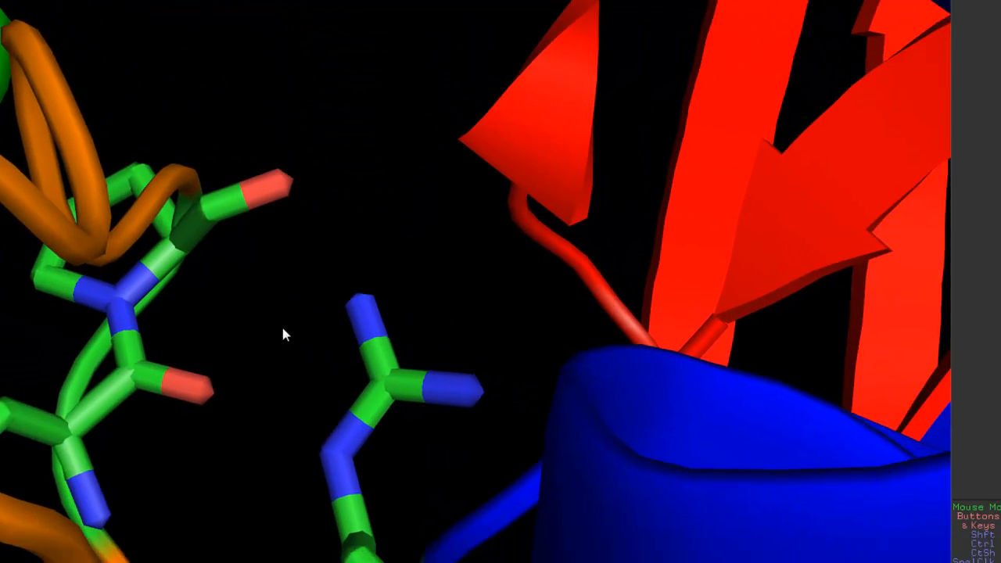
pyautogui.moveTo(117, 299); pyautogui.dragTo(206, 36, button='middle')
pyautogui.moveTo(199, 185); pyautogui.dragTo(210, 118, button='middle')
pyautogui.moveTo(210, 124); pyautogui.dragTo(238, 212, button='right')
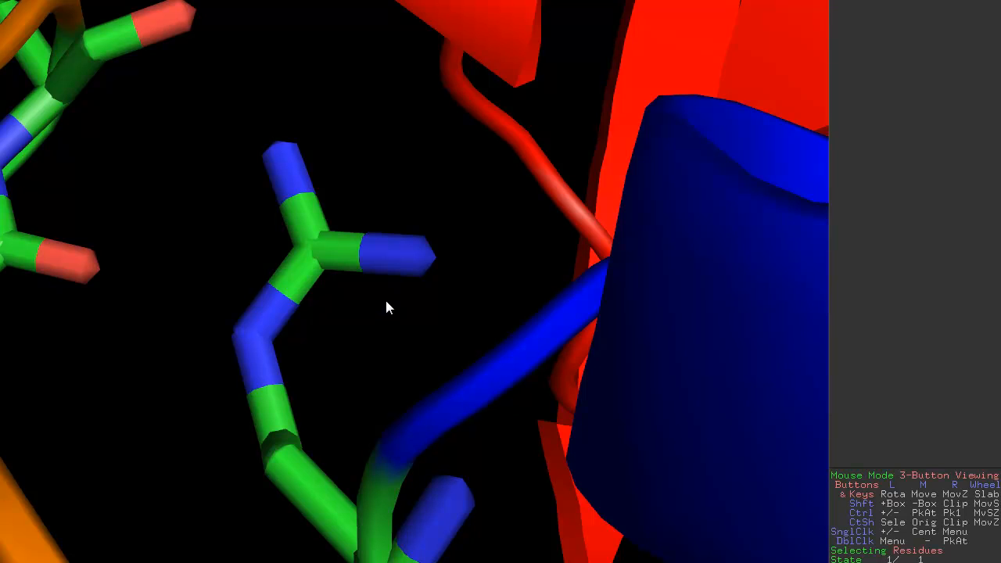
pyautogui.moveTo(366, 297); pyautogui.dragTo(434, 324, button='middle')
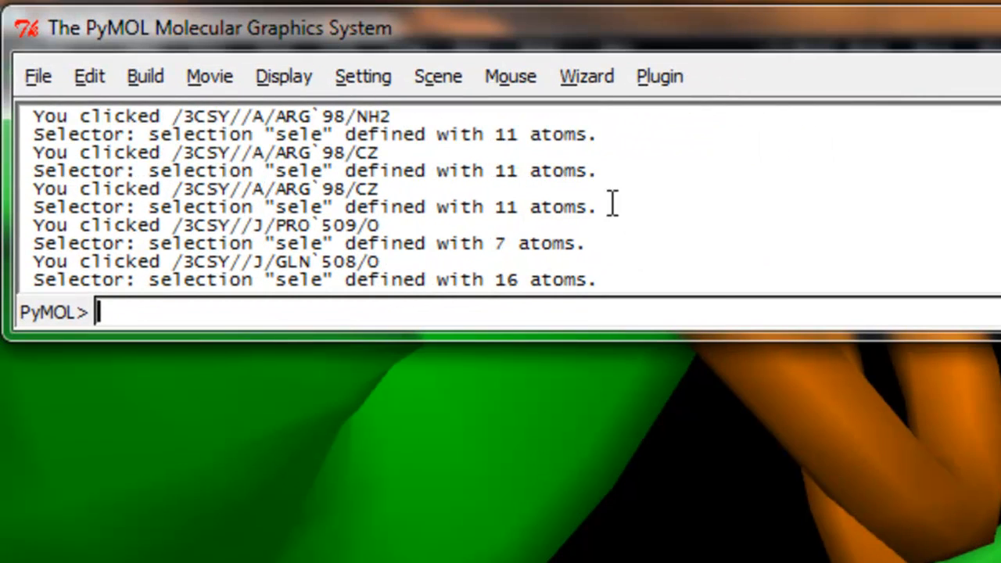
# Start the Mutagenesis wizard, pick arginine 98 at the interface and set its mutation to GLU.
pyautogui.click(600, 82)
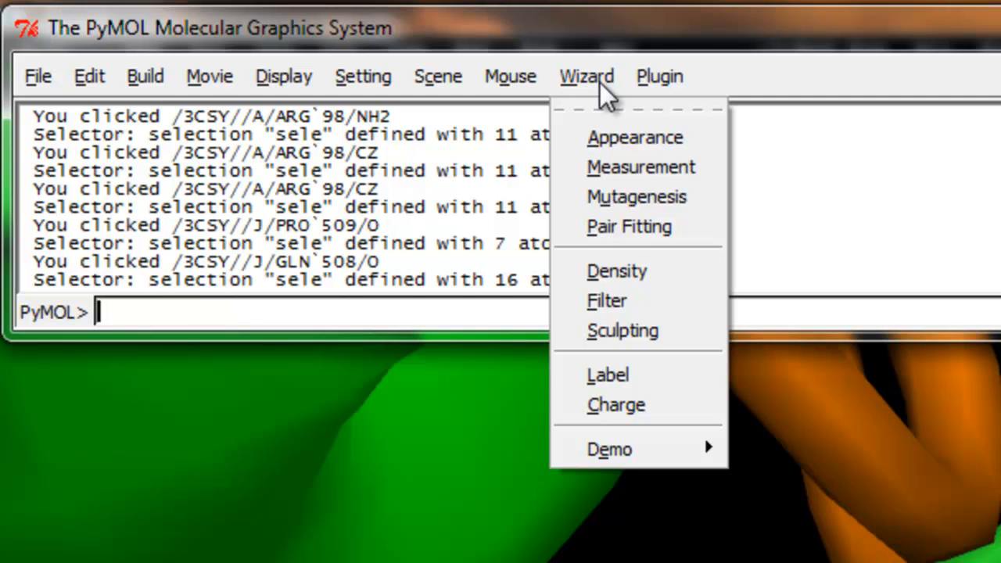
pyautogui.click(629, 196)
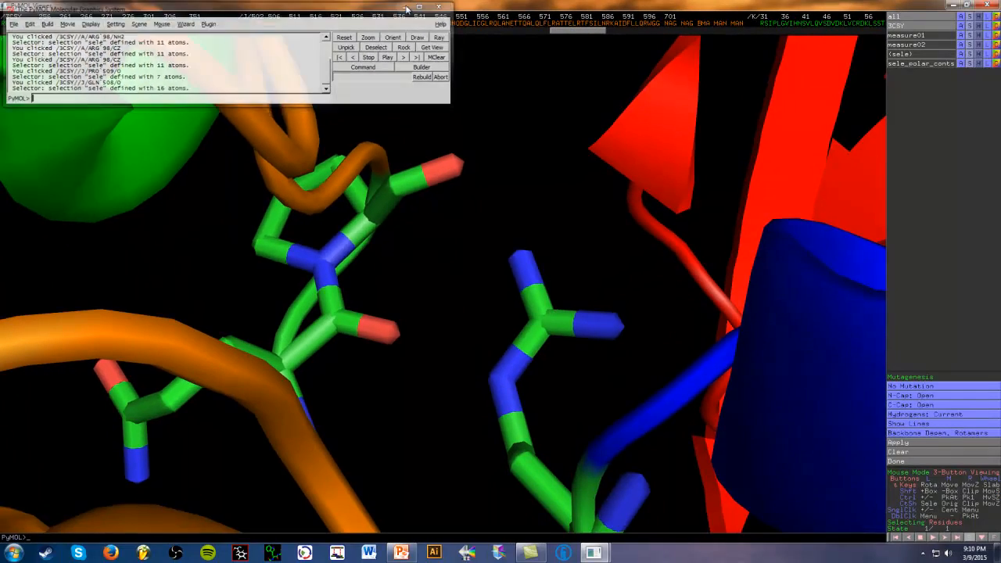
pyautogui.click(558, 269)
pyautogui.moveTo(576, 264); pyautogui.dragTo(577, 269)
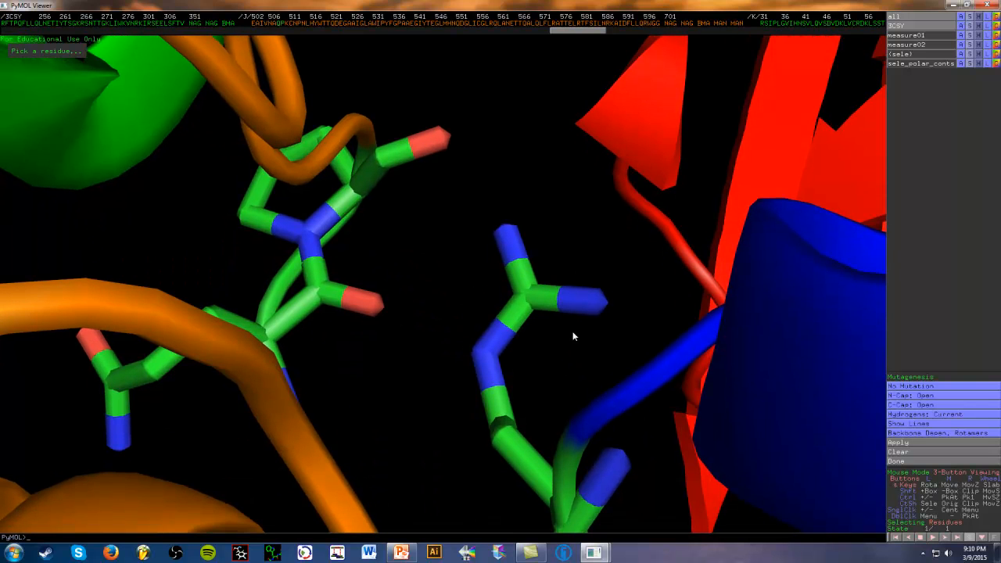
pyautogui.click(503, 338)
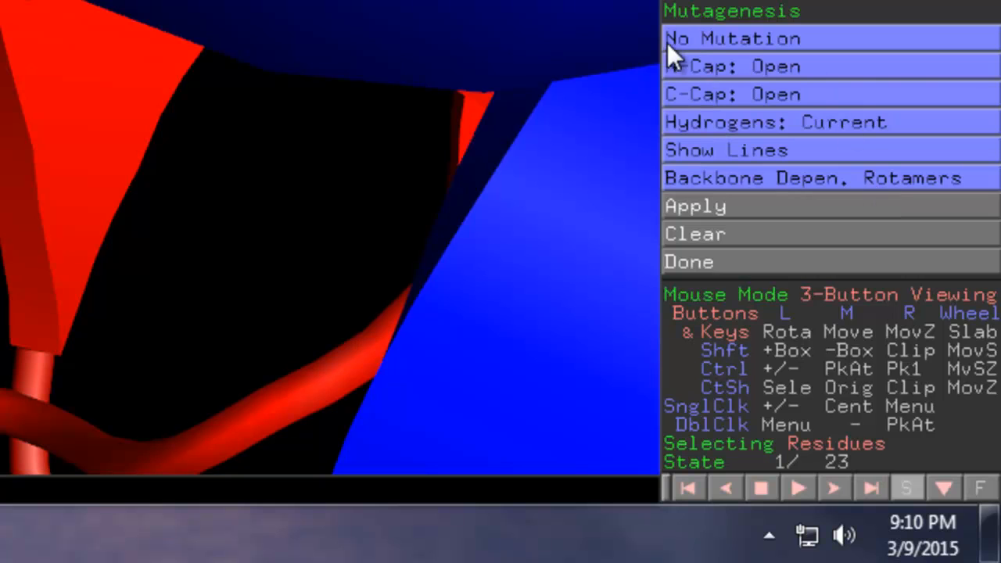
pyautogui.click(766, 41)
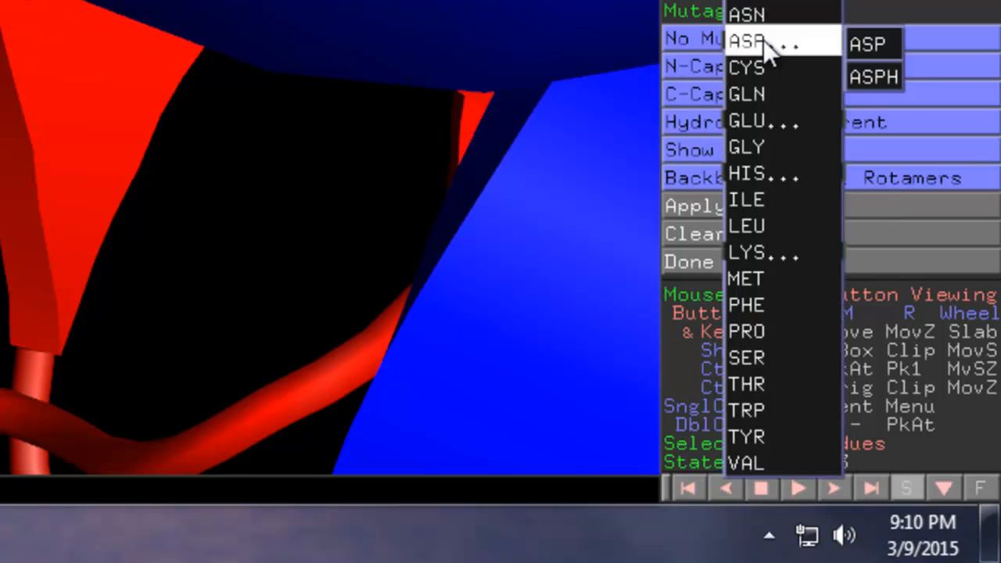
pyautogui.moveTo(752, 129)
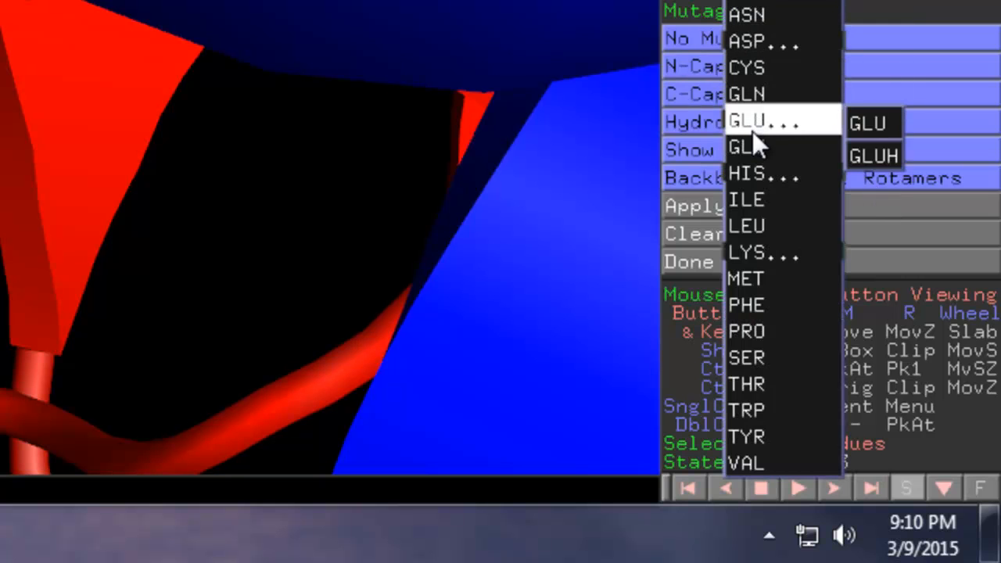
pyautogui.click(871, 123)
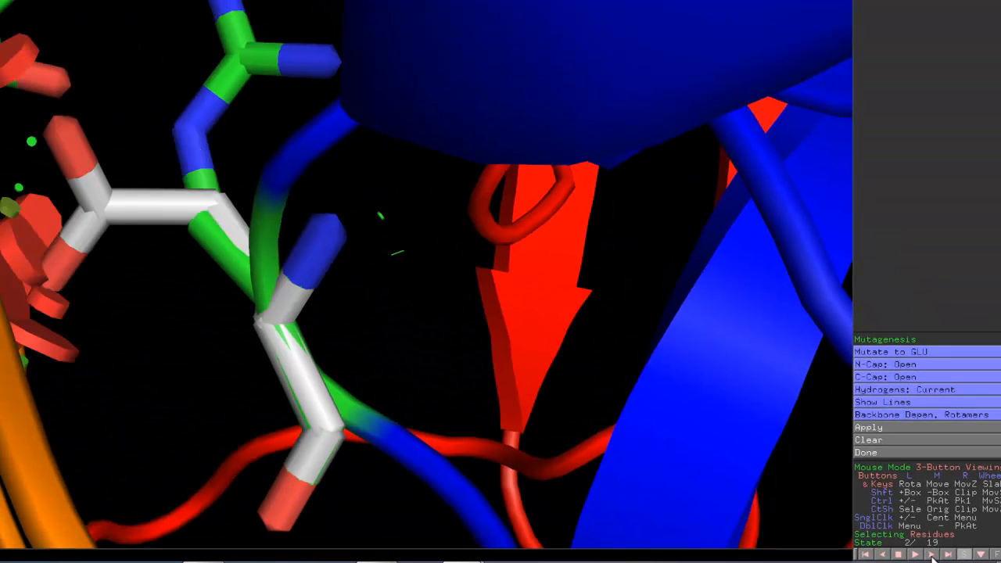
# Step forward through the GLU rotamers up to state 16 to inspect their orientations and clashes.
pyautogui.click(748, 534)
pyautogui.click(931, 555)
pyautogui.click(931, 555)
pyautogui.click(931, 555)
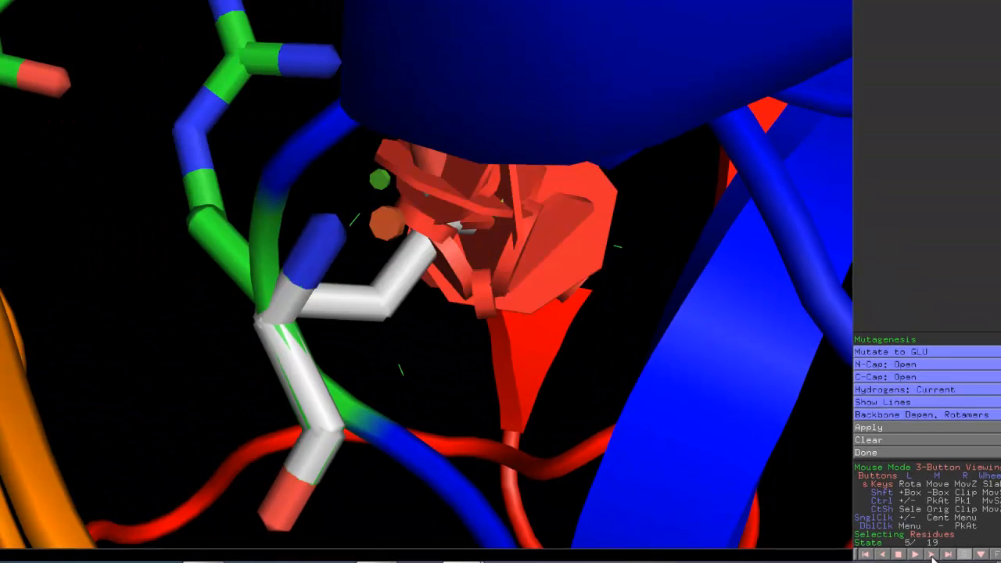
pyautogui.click(931, 555)
pyautogui.click(932, 555)
pyautogui.click(931, 556)
pyautogui.click(931, 555)
pyautogui.click(931, 555)
pyautogui.click(931, 555)
pyautogui.click(932, 555)
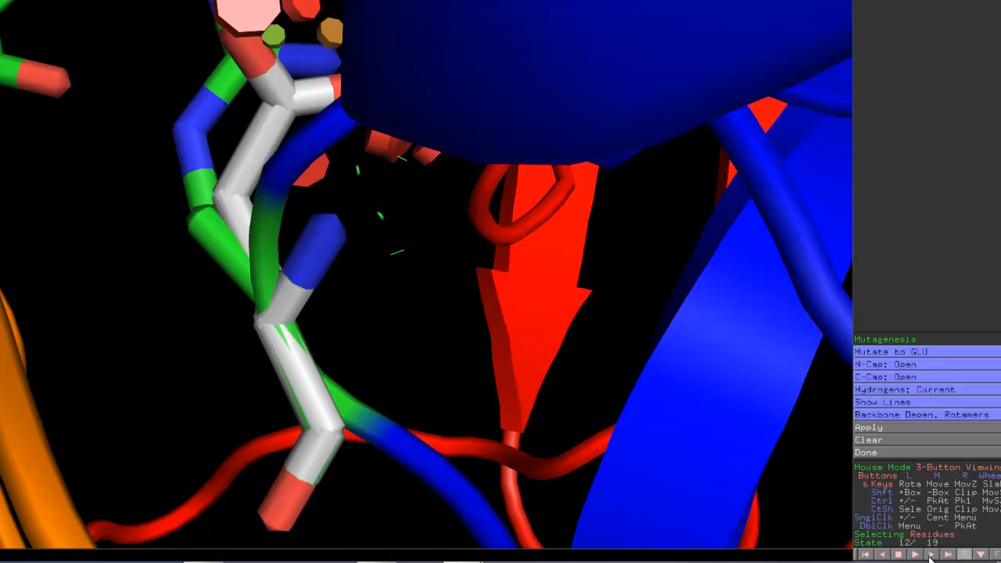
pyautogui.click(931, 555)
pyautogui.click(931, 555)
pyautogui.click(930, 555)
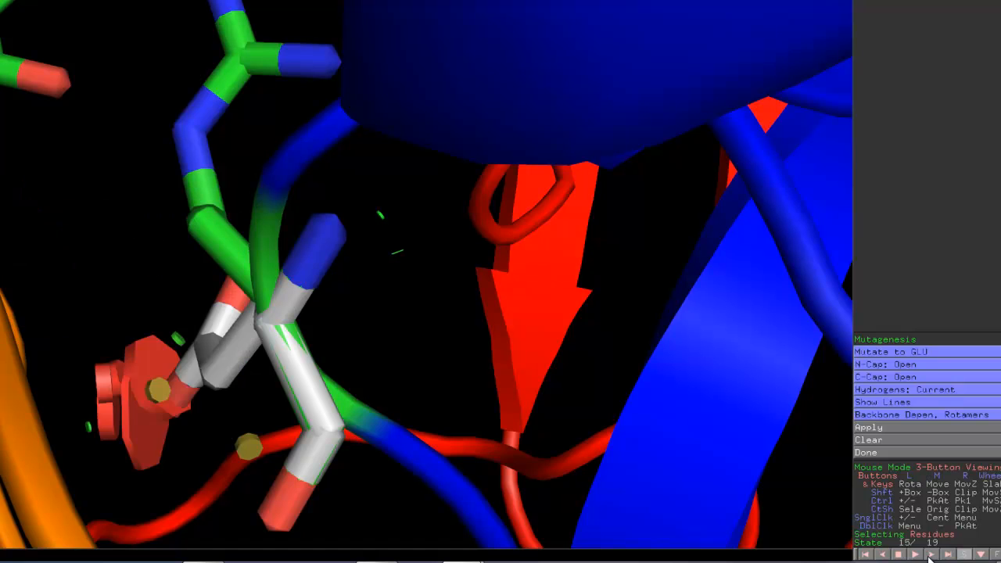
pyautogui.click(931, 555)
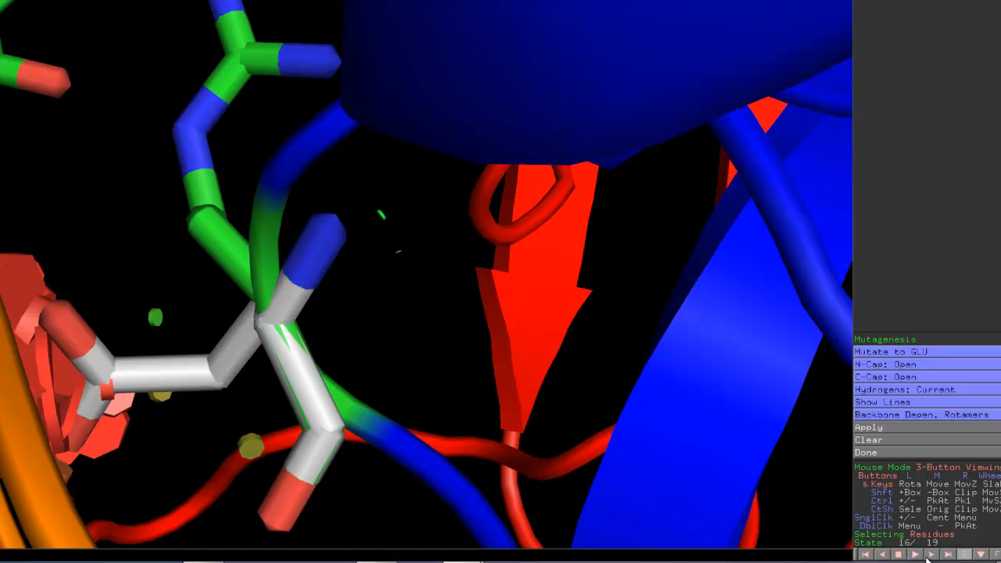
# Step back through the GLU rotamers toward the first state, reviewing each side-chain orientation.
pyautogui.click(885, 555)
pyautogui.click(886, 555)
pyautogui.click(885, 555)
pyautogui.click(885, 555)
pyautogui.click(885, 555)
pyautogui.click(885, 556)
pyautogui.click(885, 555)
pyautogui.click(885, 555)
pyautogui.click(886, 556)
pyautogui.click(885, 556)
pyautogui.click(885, 556)
pyautogui.click(885, 555)
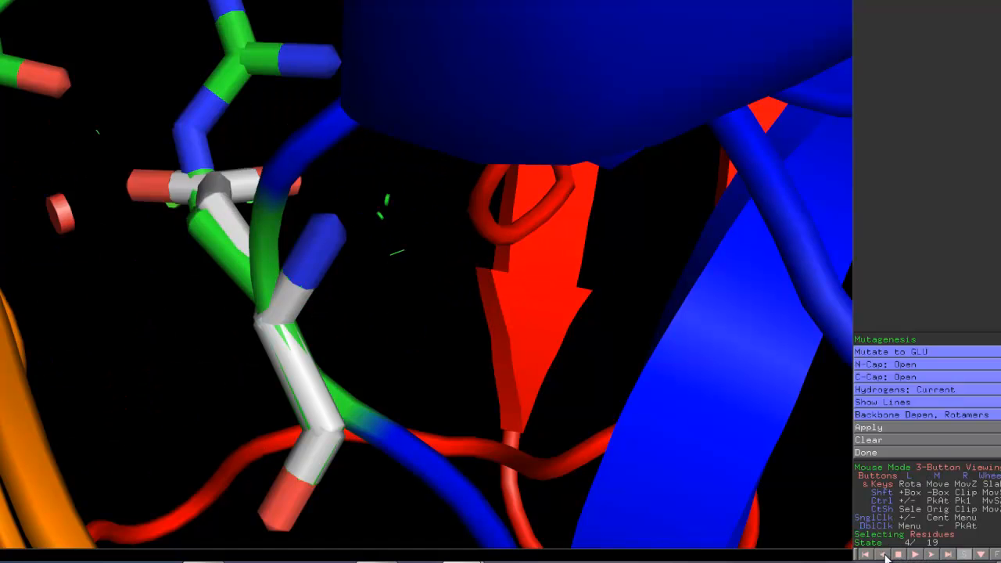
pyautogui.click(885, 556)
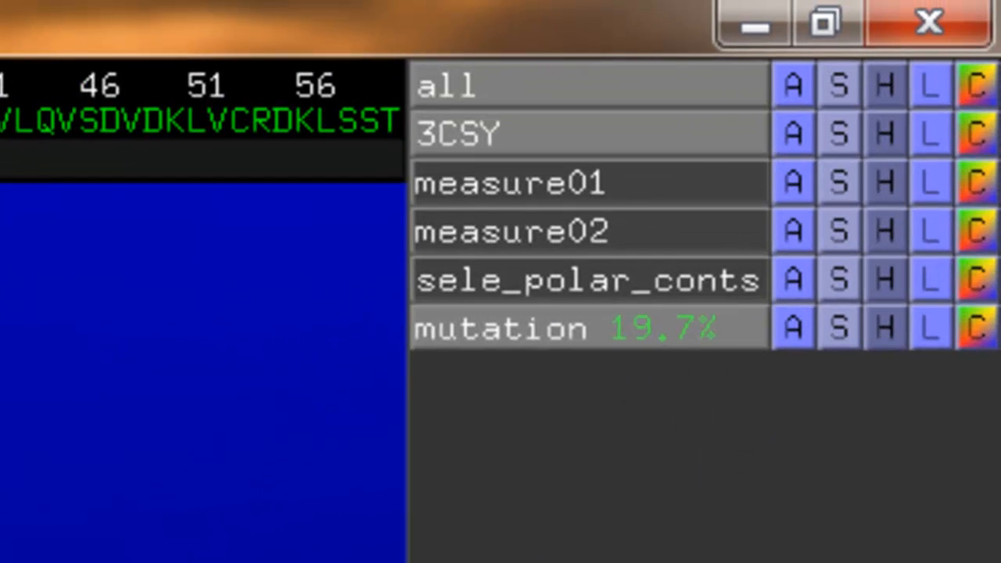
# Advance through the GLU rotamers to state 9 while comparing the probability percentage of each one.
pyautogui.press('Right')
pyautogui.press('Right')
pyautogui.press('Right')
pyautogui.press('Right')
pyautogui.press('Right')
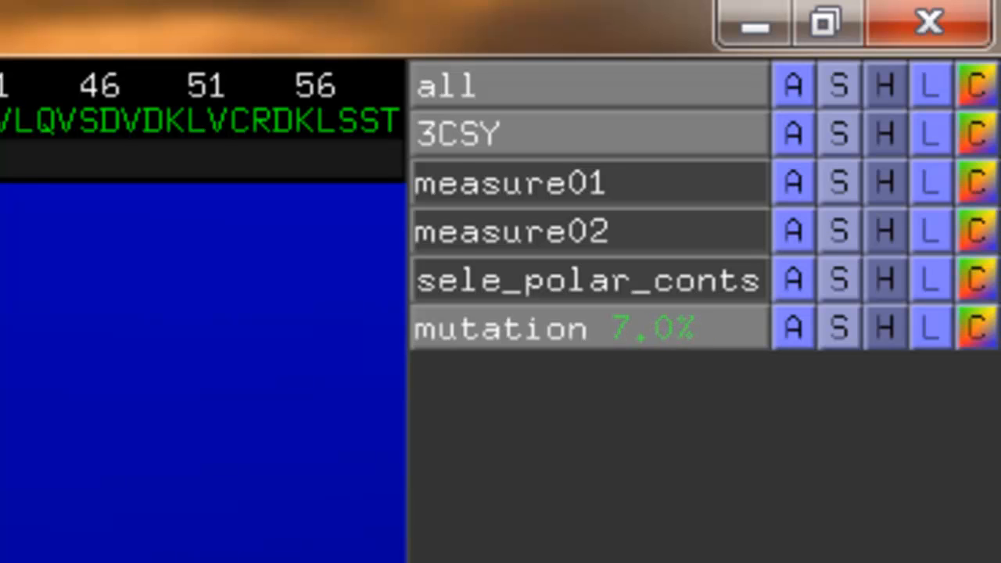
pyautogui.press('Right')
pyautogui.press('Right')
pyautogui.press('Right')
pyautogui.press('Right')
pyautogui.press('Right')
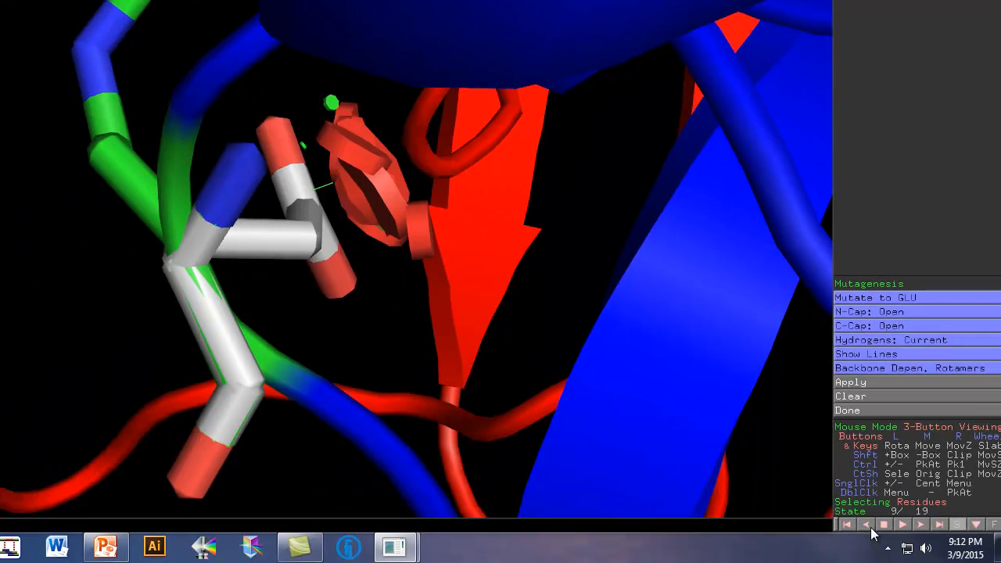
# Return to the first GLU rotamer, state 1 of 19.
pyautogui.click(870, 527)
pyautogui.click(870, 527)
pyautogui.click(870, 527)
pyautogui.click(871, 527)
pyautogui.click(870, 527)
pyautogui.click(870, 527)
pyautogui.click(870, 527)
pyautogui.click(870, 527)
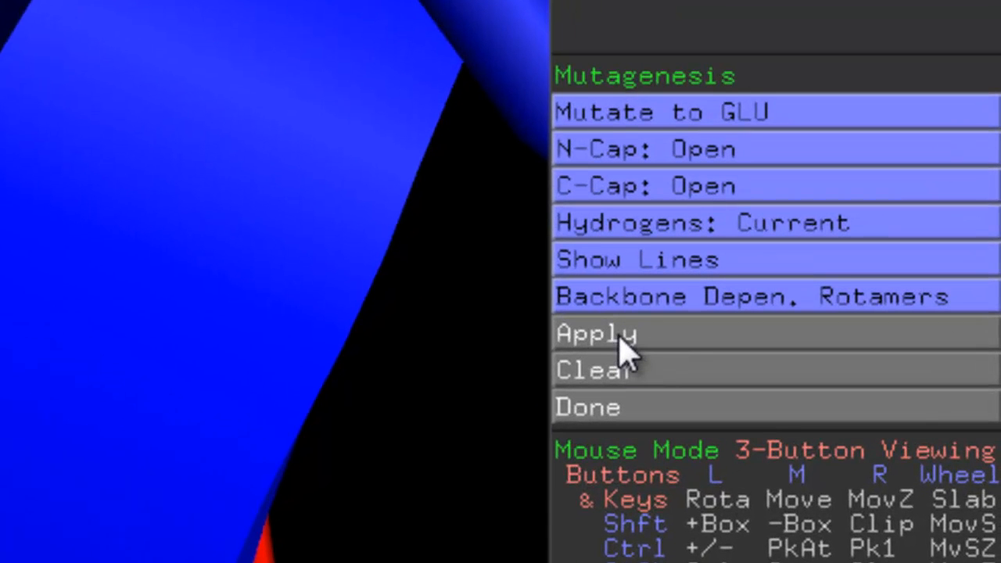
# Apply the glutamate mutation in place of the arginine and finish the Mutagenesis wizard.
pyautogui.click(621, 336)
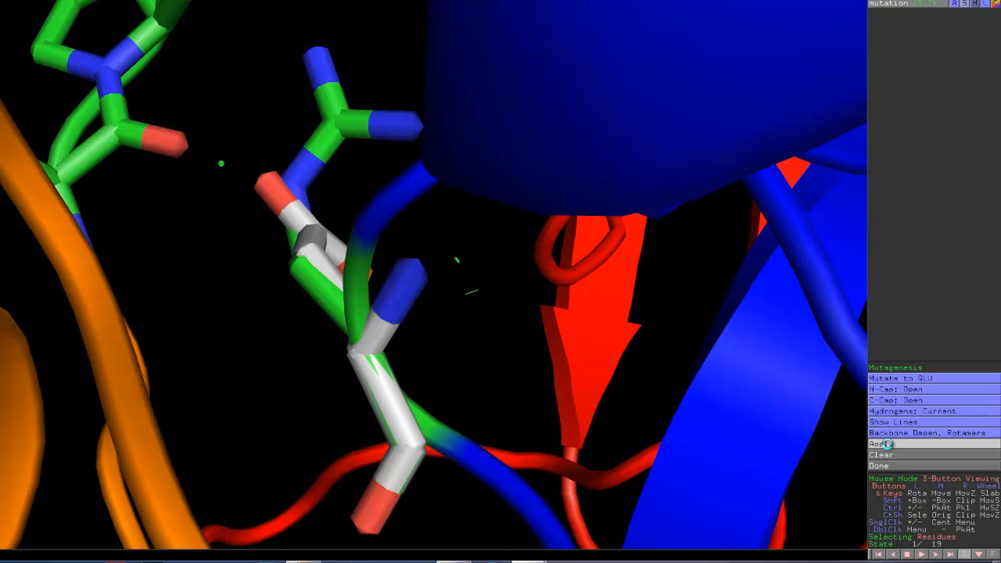
pyautogui.click(888, 444)
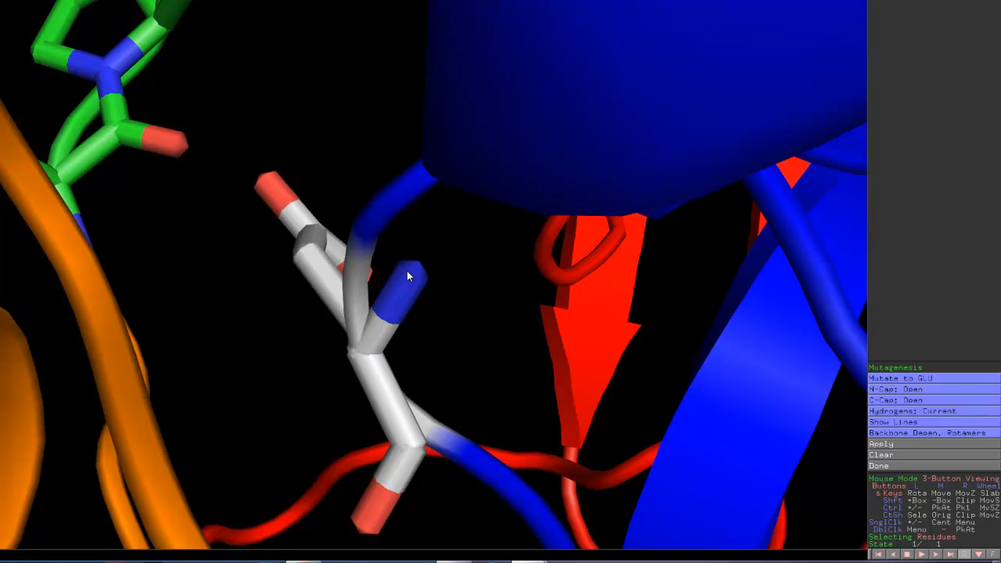
pyautogui.moveTo(419, 356); pyautogui.dragTo(442, 312)
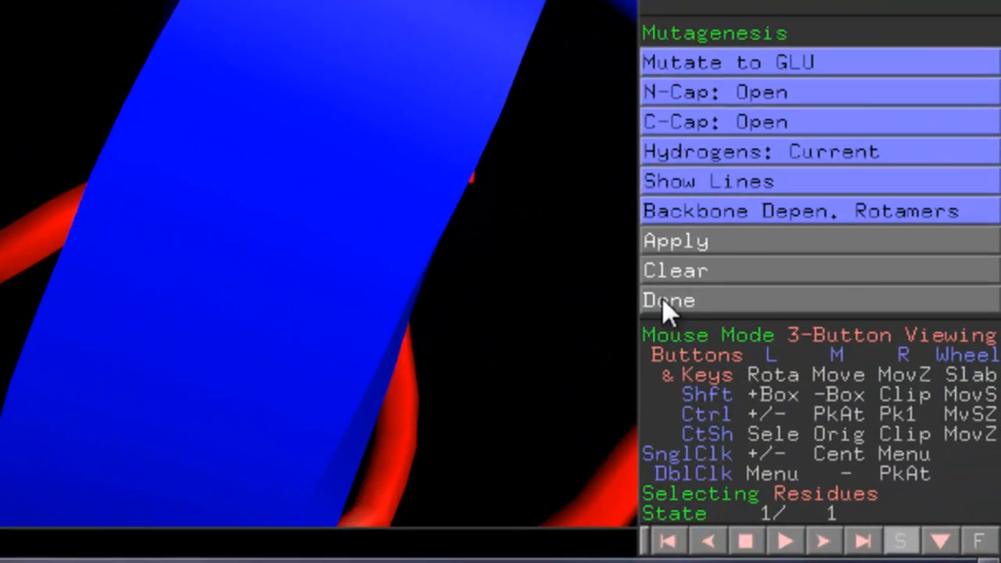
pyautogui.click(877, 465)
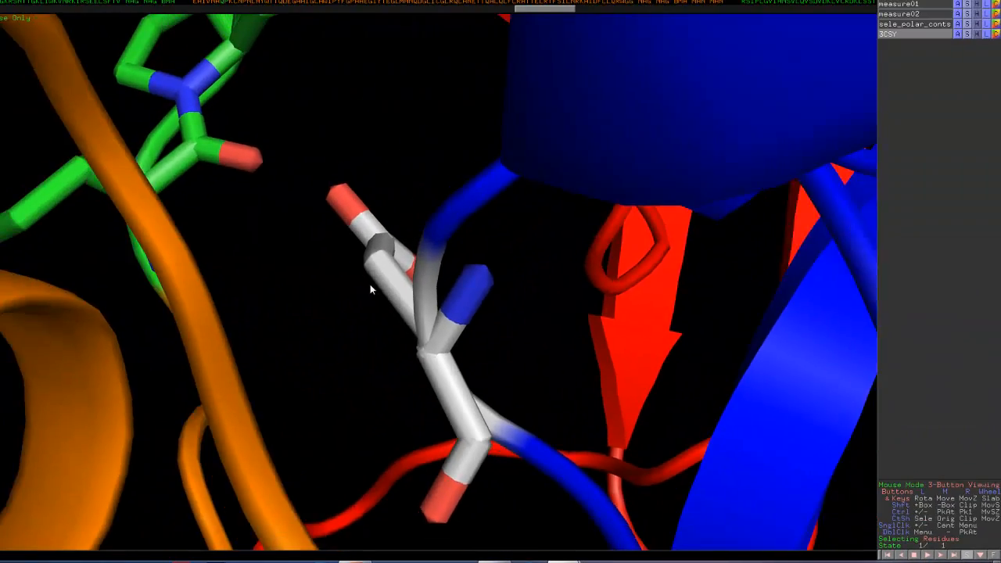
# Select the mutated glutamate residue that faces the green glutamine and proline sticks.
pyautogui.moveTo(370, 285); pyautogui.dragTo(333, 302)
pyautogui.moveTo(335, 337); pyautogui.dragTo(334, 361)
pyautogui.moveTo(320, 240); pyautogui.dragTo(354, 280)
pyautogui.click(390, 313)
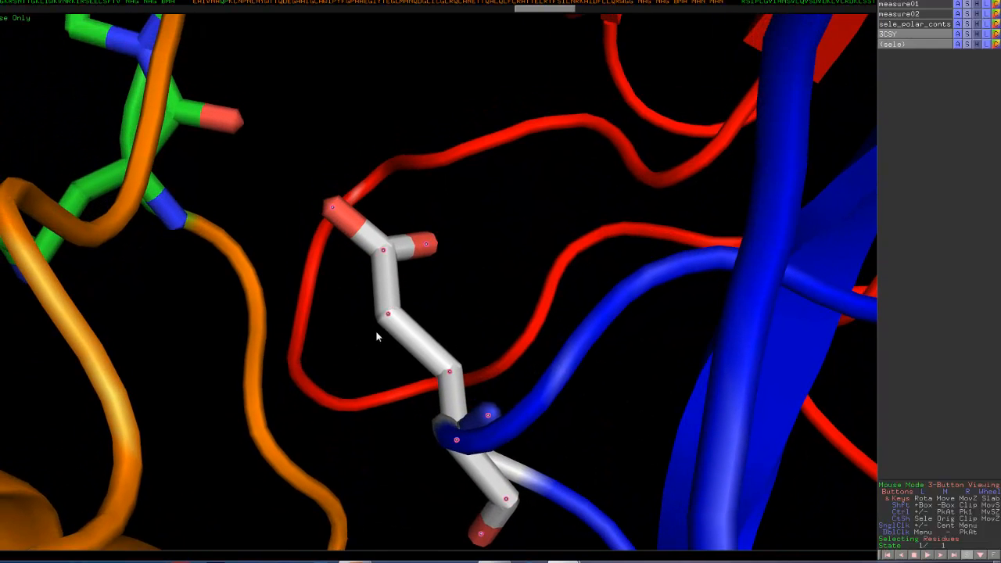
pyautogui.moveTo(326, 313); pyautogui.dragTo(337, 331)
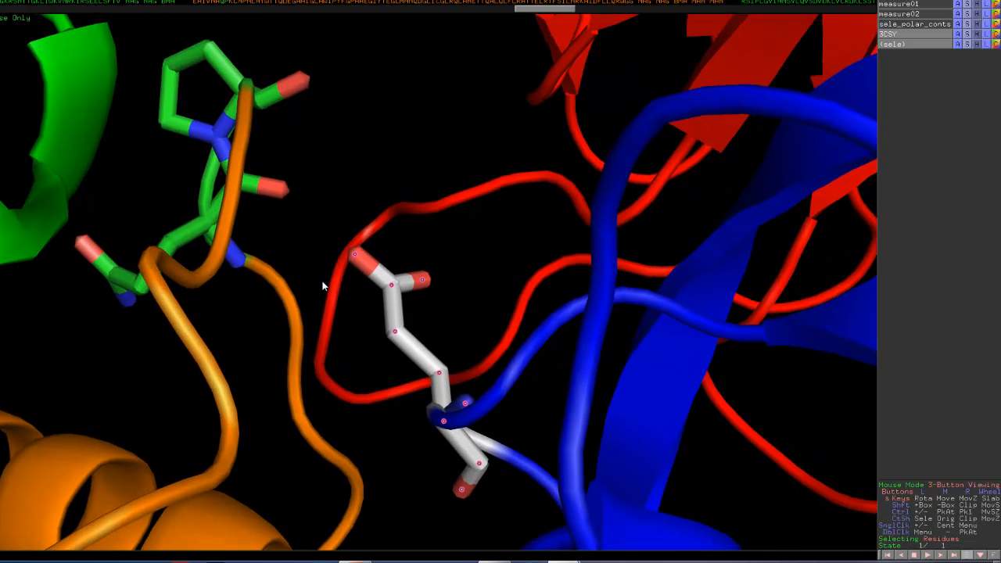
pyautogui.moveTo(322, 286); pyautogui.dragTo(324, 328)
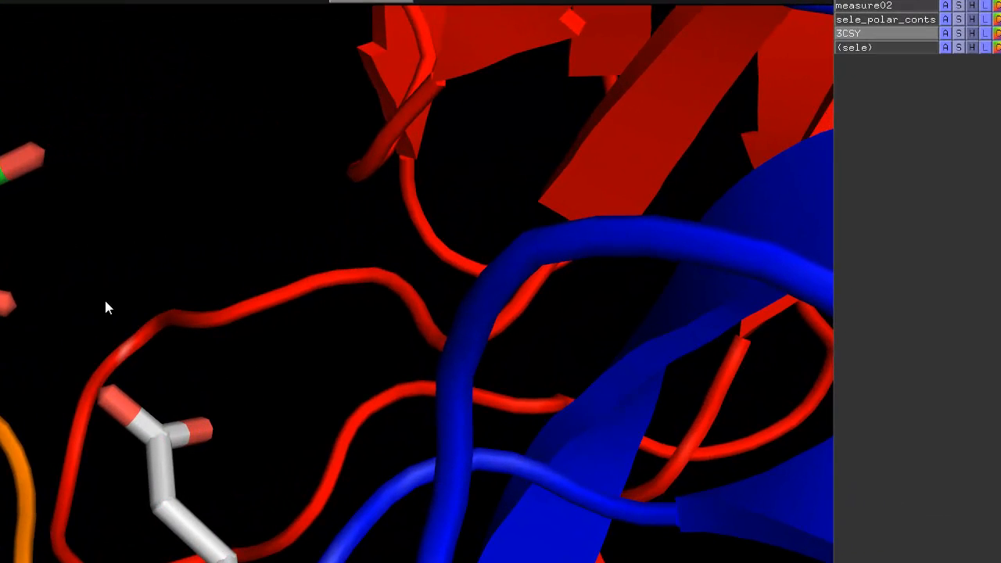
pyautogui.click(165, 501)
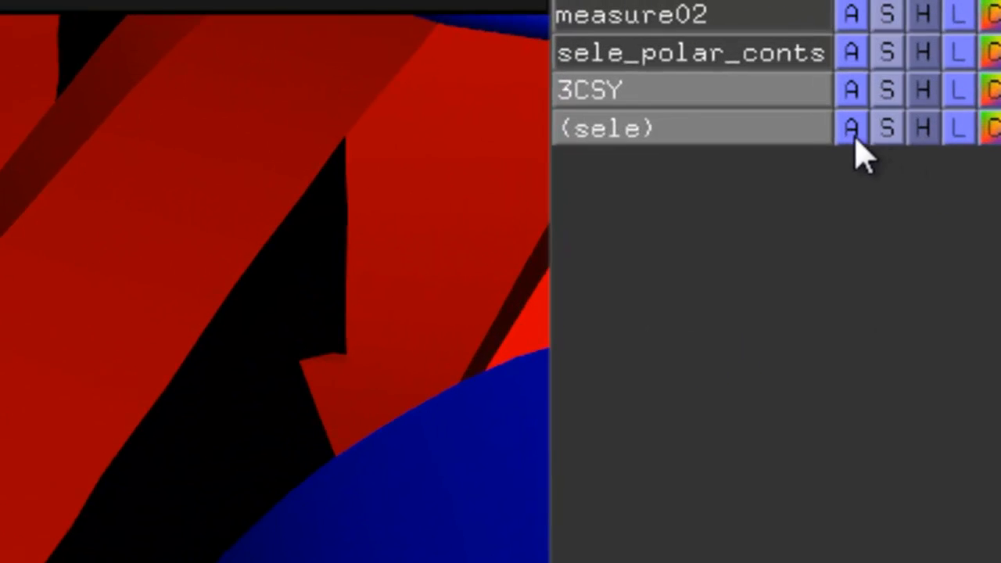
# Find the selected glutamate's polar contacts to any atoms.
pyautogui.click(854, 138)
pyautogui.moveTo(789, 557)
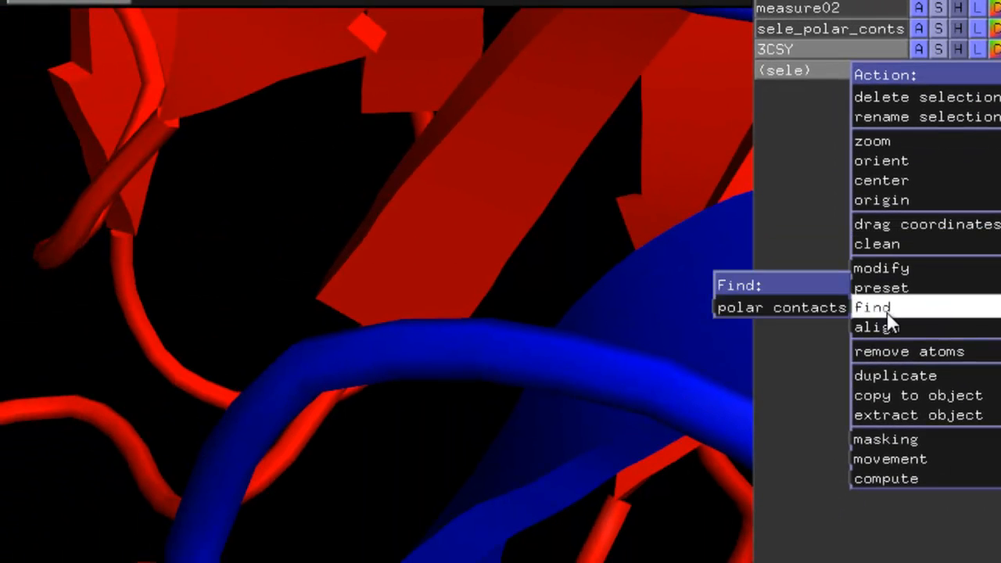
pyautogui.moveTo(805, 311)
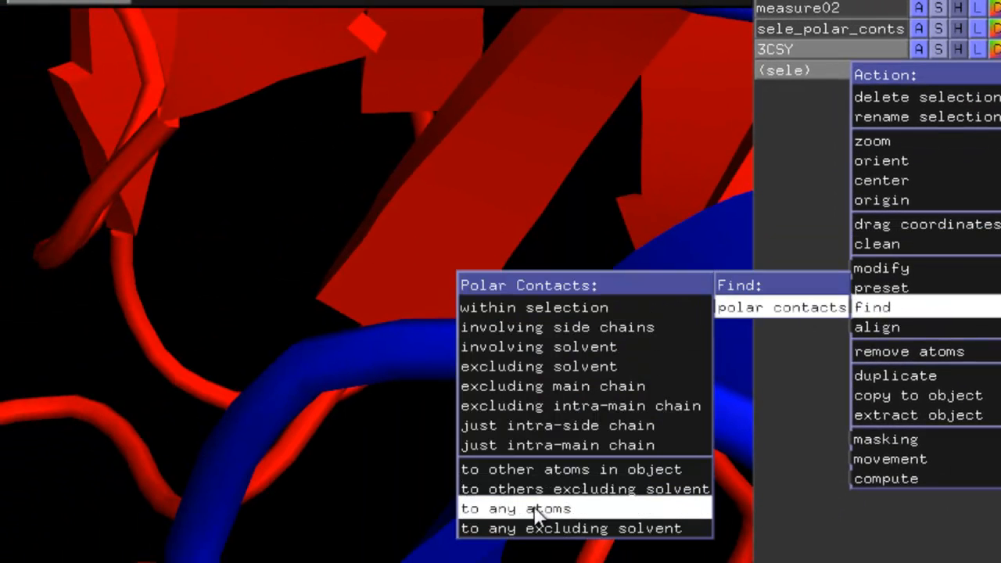
pyautogui.click(540, 509)
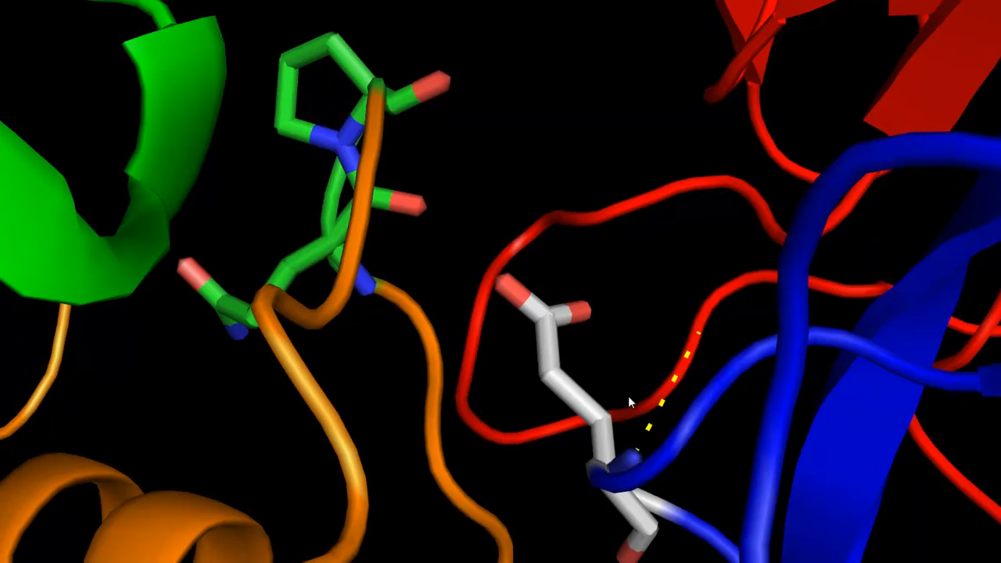
# Examine the mutated glutamate's polar contacts and its side chain's position relative to glutamine 508 and proline 509 from several angles.
pyautogui.moveTo(628, 396); pyautogui.dragTo(635, 309)
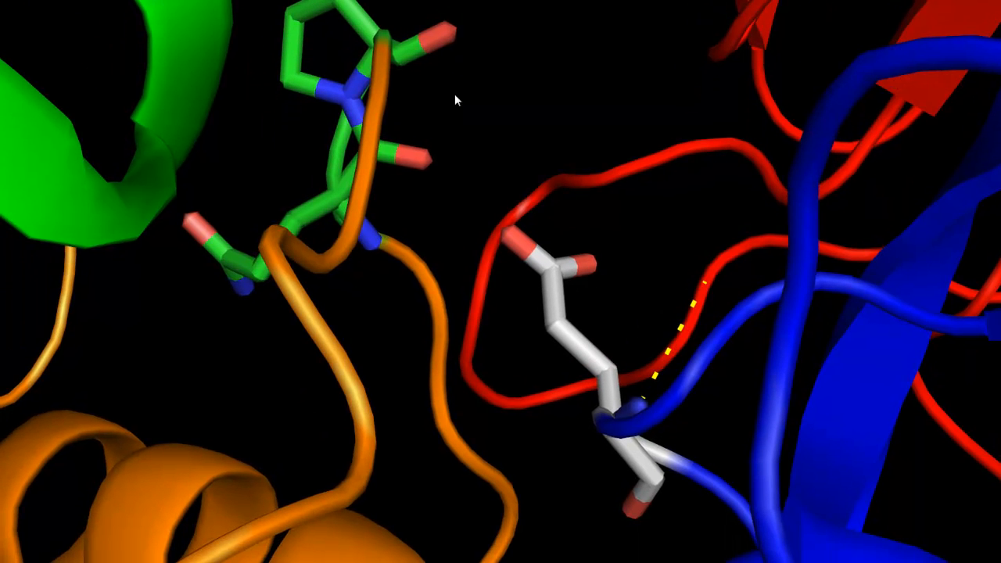
pyautogui.moveTo(496, 277); pyautogui.dragTo(509, 297)
pyautogui.moveTo(529, 265); pyautogui.dragTo(508, 227)
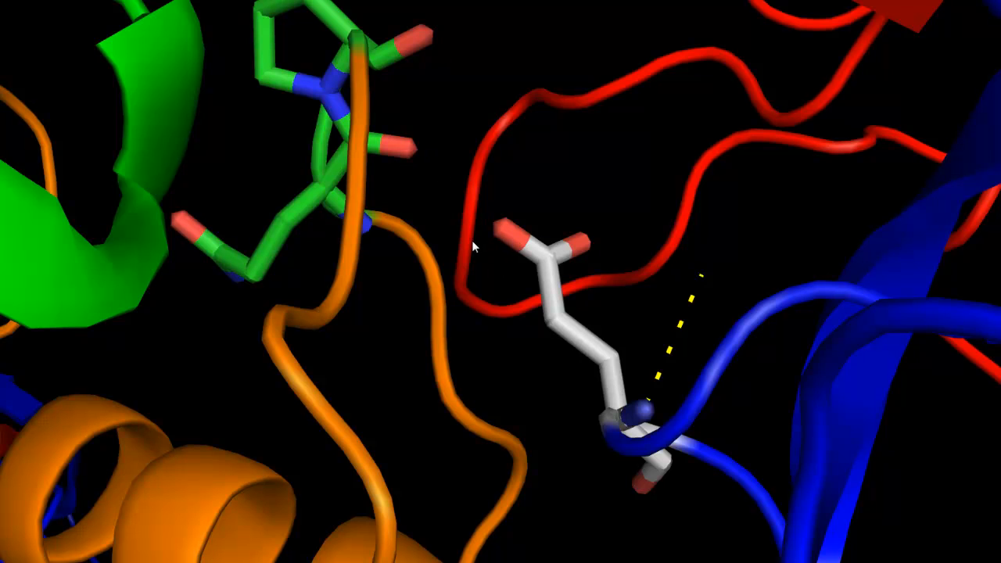
pyautogui.moveTo(470, 288); pyautogui.dragTo(455, 282, button='middle')
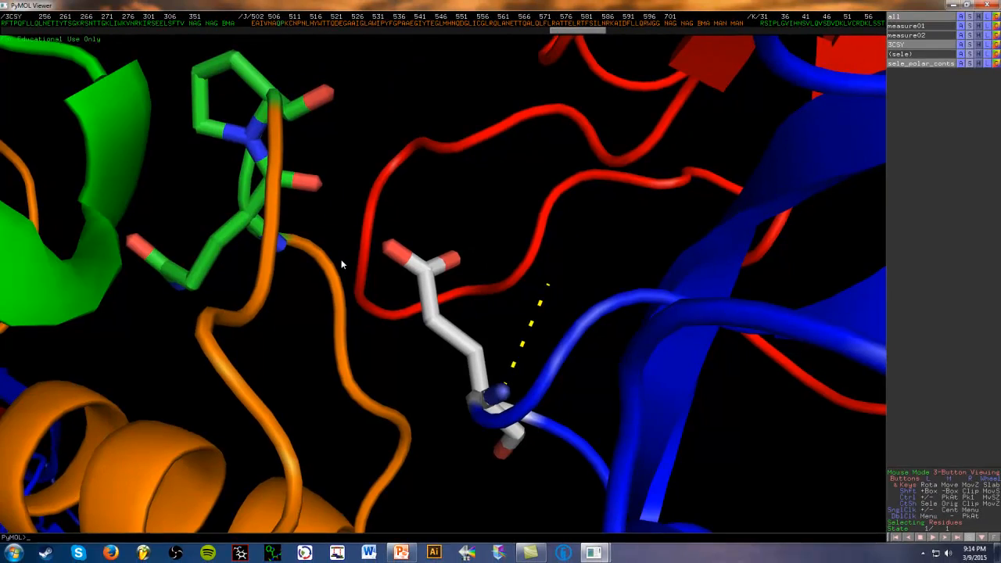
pyautogui.moveTo(341, 264); pyautogui.dragTo(294, 289)
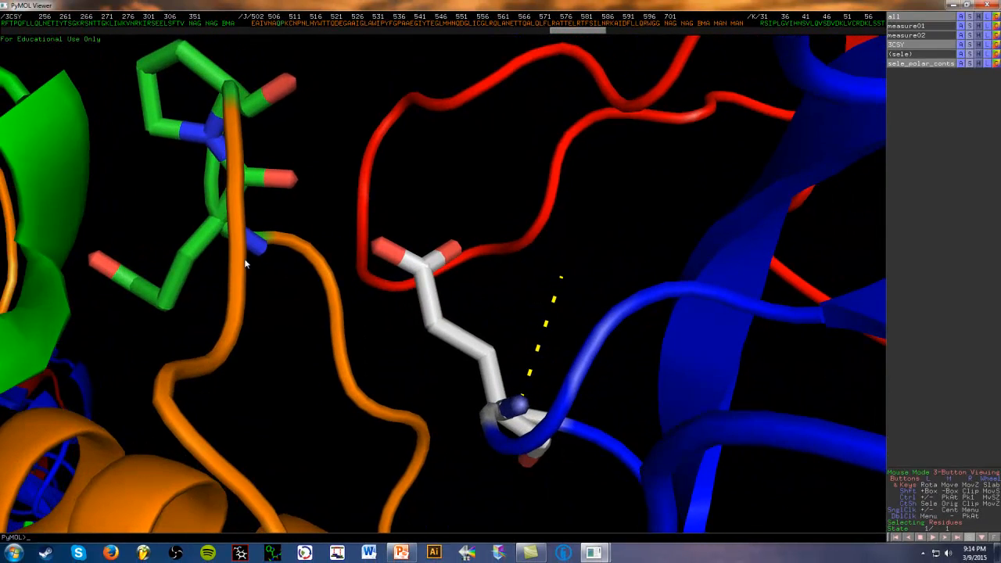
pyautogui.moveTo(382, 305); pyautogui.dragTo(394, 248)
pyautogui.moveTo(394, 249); pyautogui.dragTo(394, 252, button='right')
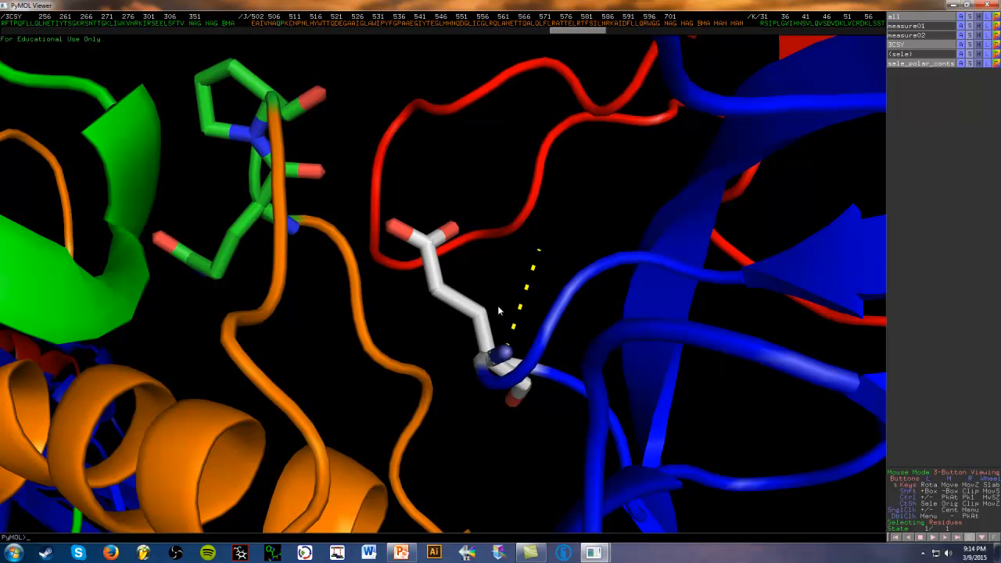
pyautogui.moveTo(397, 237); pyautogui.dragTo(408, 291, button='middle')
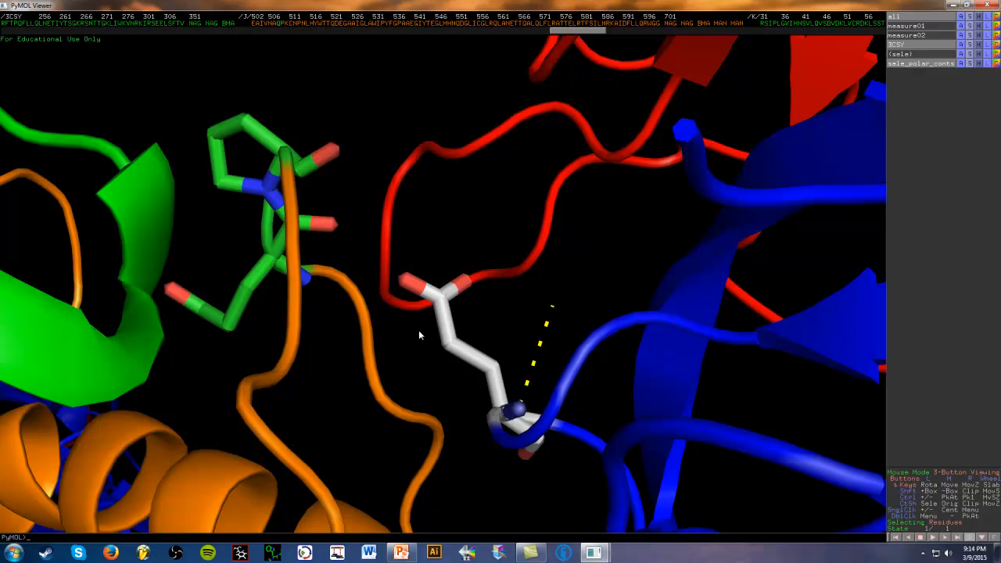
pyautogui.moveTo(416, 352)
pyautogui.mouseDown()
pyautogui.moveTo(419, 313)
pyautogui.moveTo(429, 389)
pyautogui.moveTo(434, 353)
pyautogui.mouseUp()
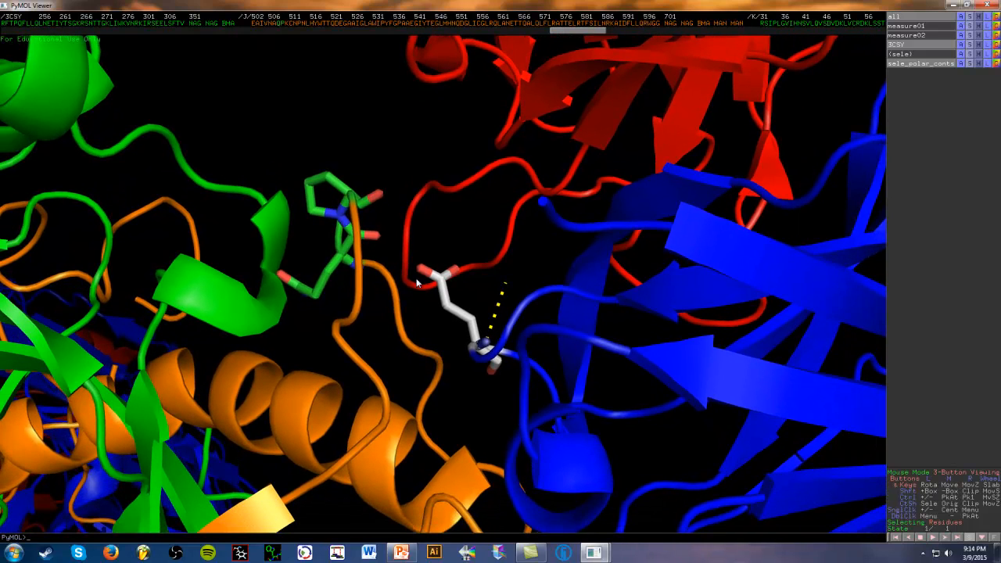
pyautogui.moveTo(415, 281); pyautogui.dragTo(468, 318)
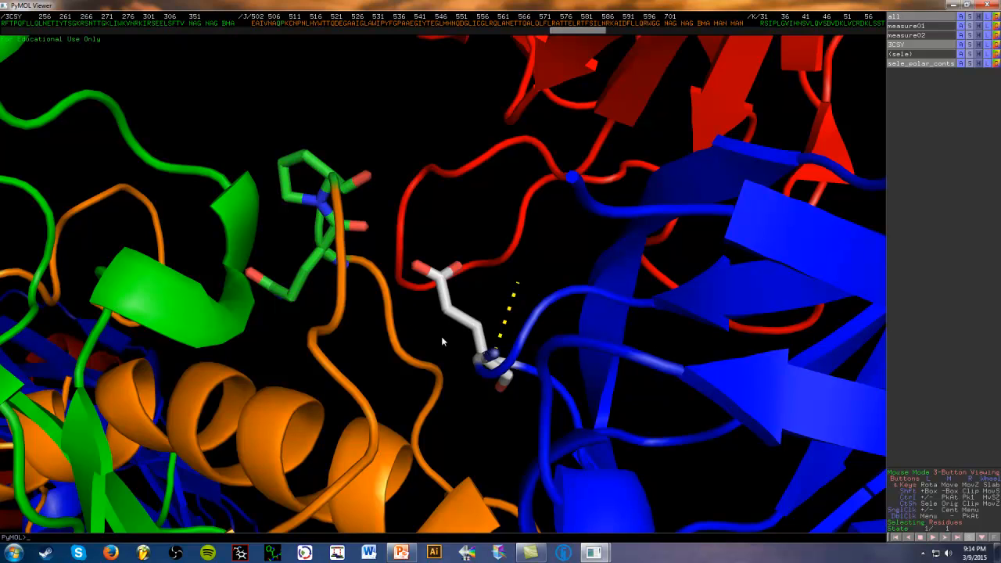
pyautogui.moveTo(429, 329)
pyautogui.mouseDown()
pyautogui.moveTo(435, 310)
pyautogui.moveTo(442, 331)
pyautogui.mouseUp()
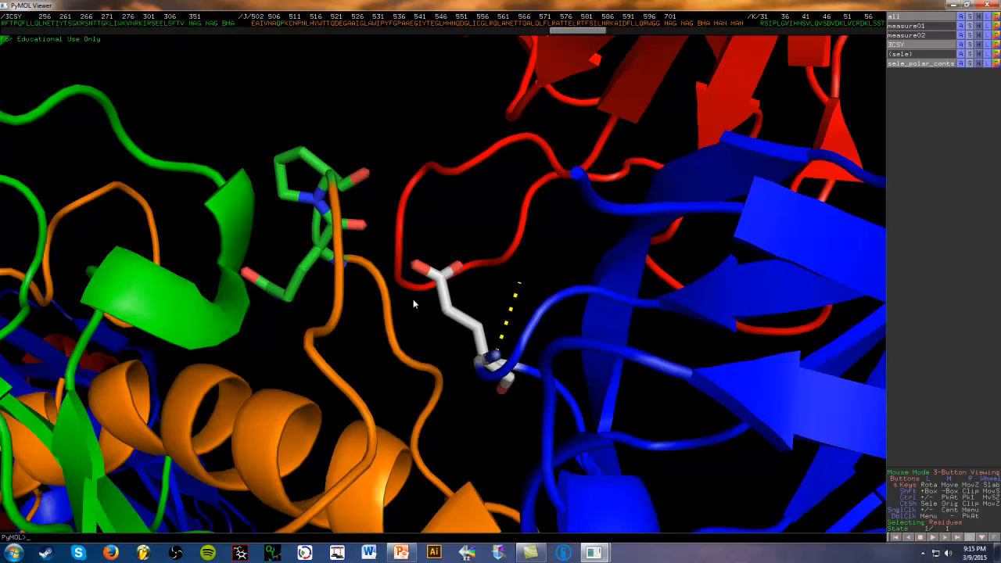
pyautogui.moveTo(409, 298); pyautogui.dragTo(460, 312, button='middle')
pyautogui.moveTo(460, 310)
pyautogui.mouseDown(button='right')
pyautogui.moveTo(465, 295)
pyautogui.moveTo(463, 317)
pyautogui.mouseUp(button='right')
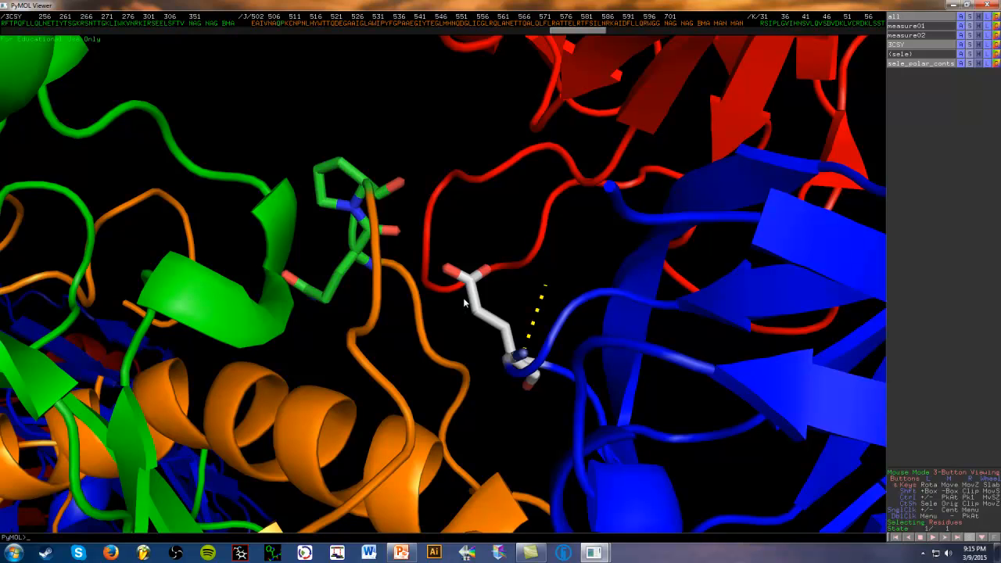
pyautogui.moveTo(464, 304)
pyautogui.mouseDown()
pyautogui.moveTo(465, 318)
pyautogui.moveTo(466, 294)
pyautogui.mouseUp()
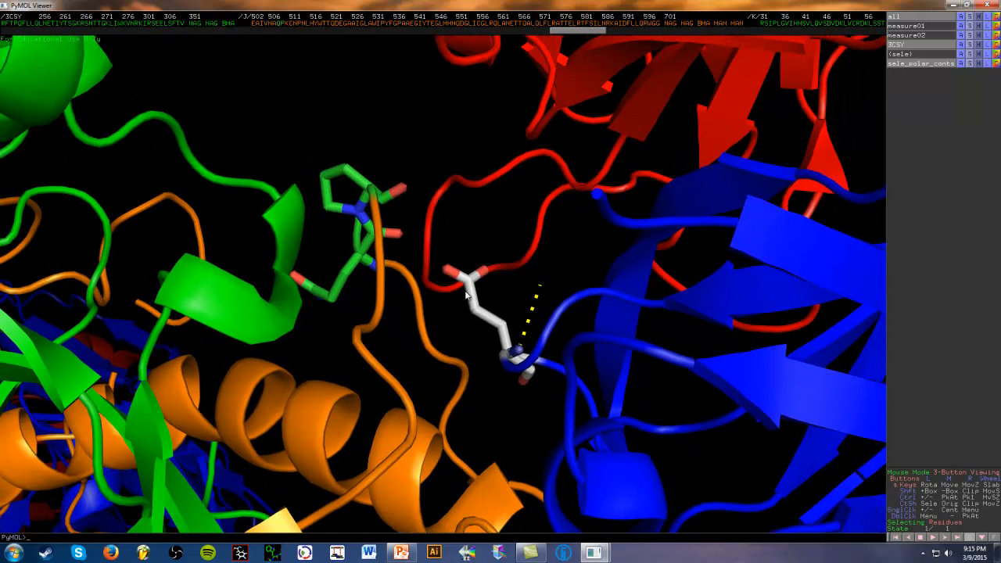